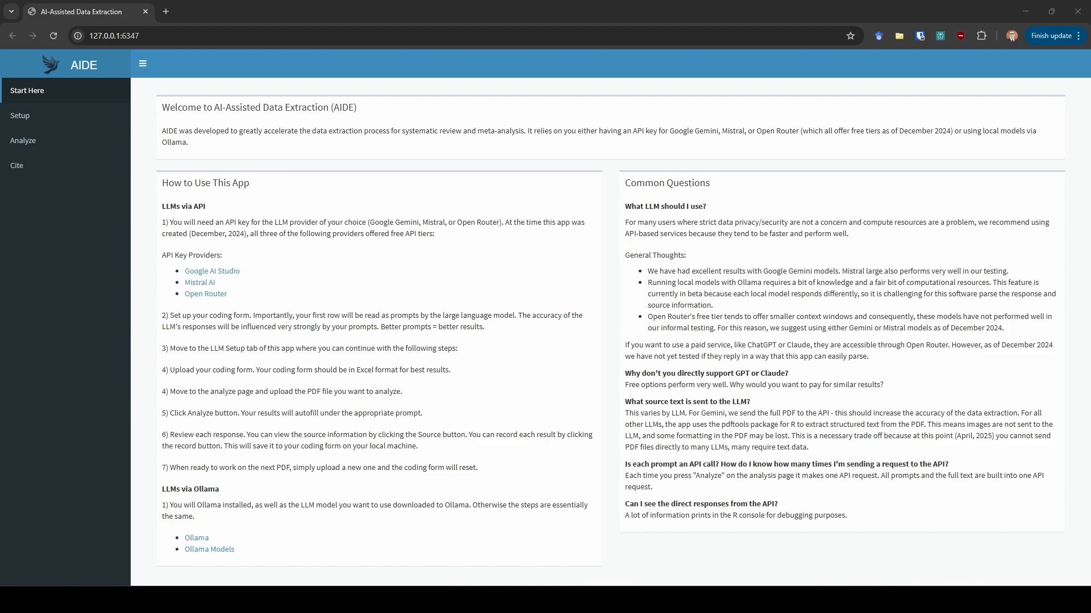
# Open the setup page, keep Google Gemini API as the LLM method and fetch its available models.
pyautogui.click(589, 490)
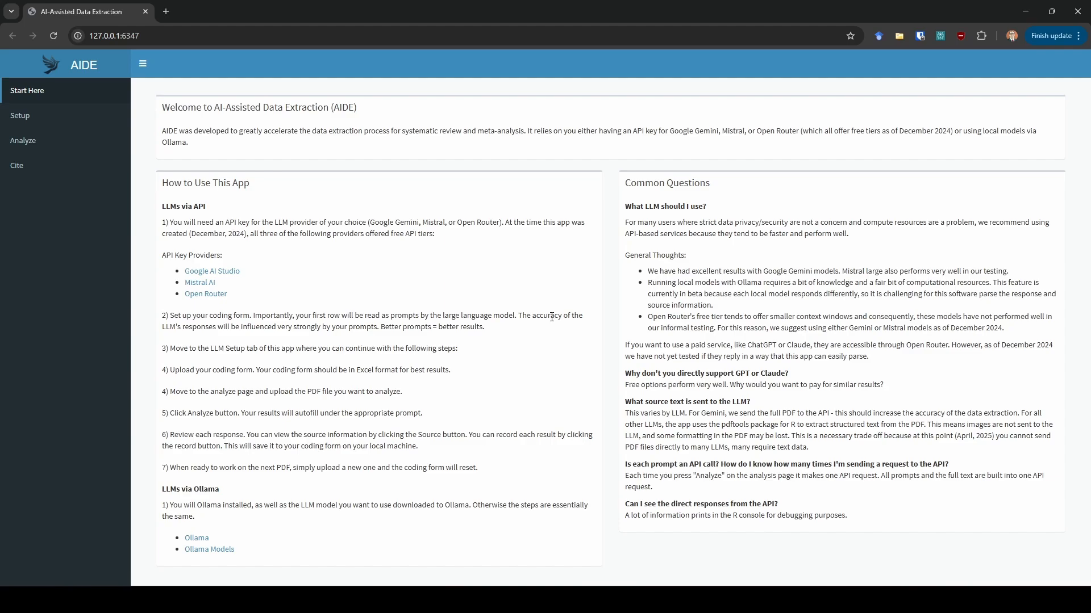
pyautogui.click(20, 116)
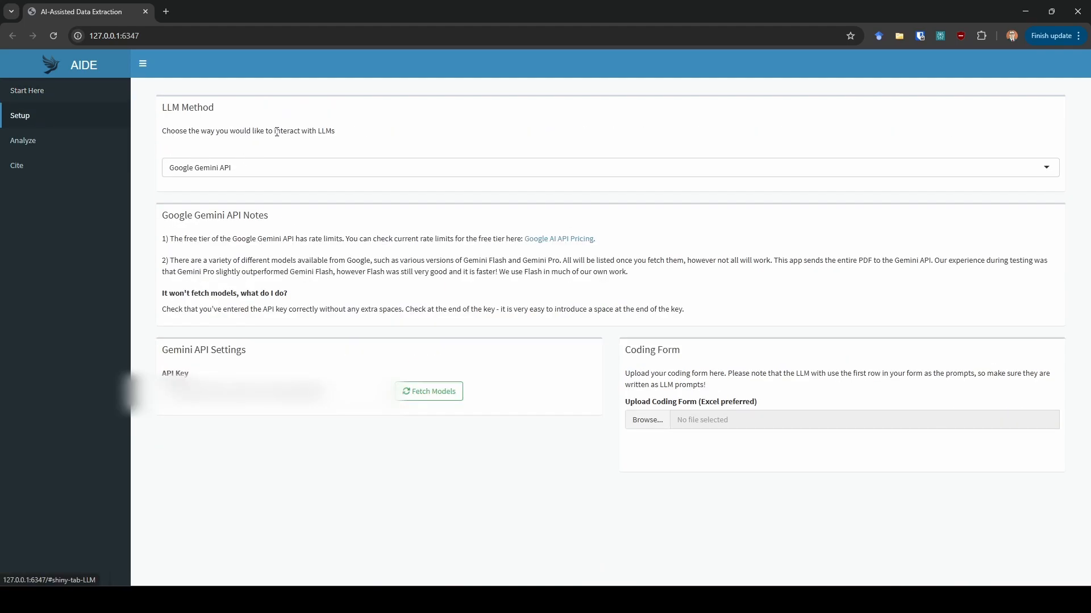
pyautogui.click(276, 167)
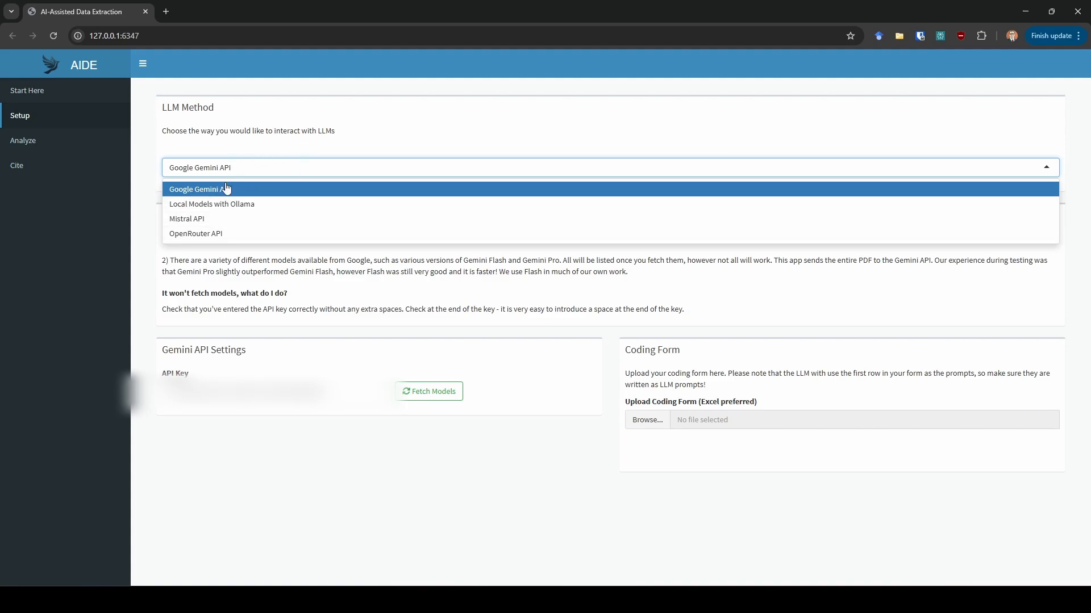
pyautogui.click(260, 153)
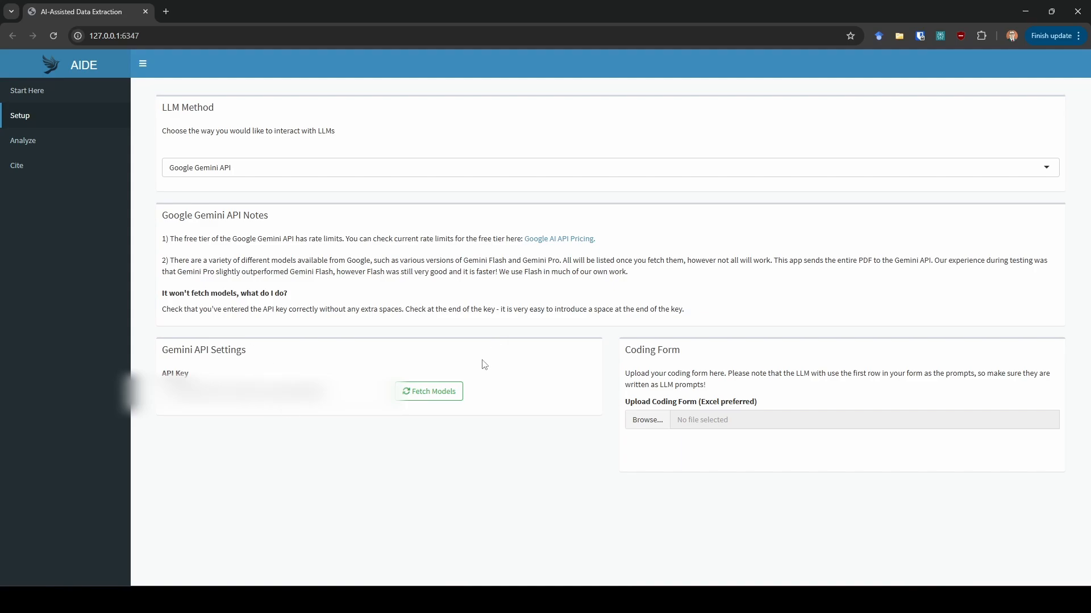
pyautogui.click(452, 392)
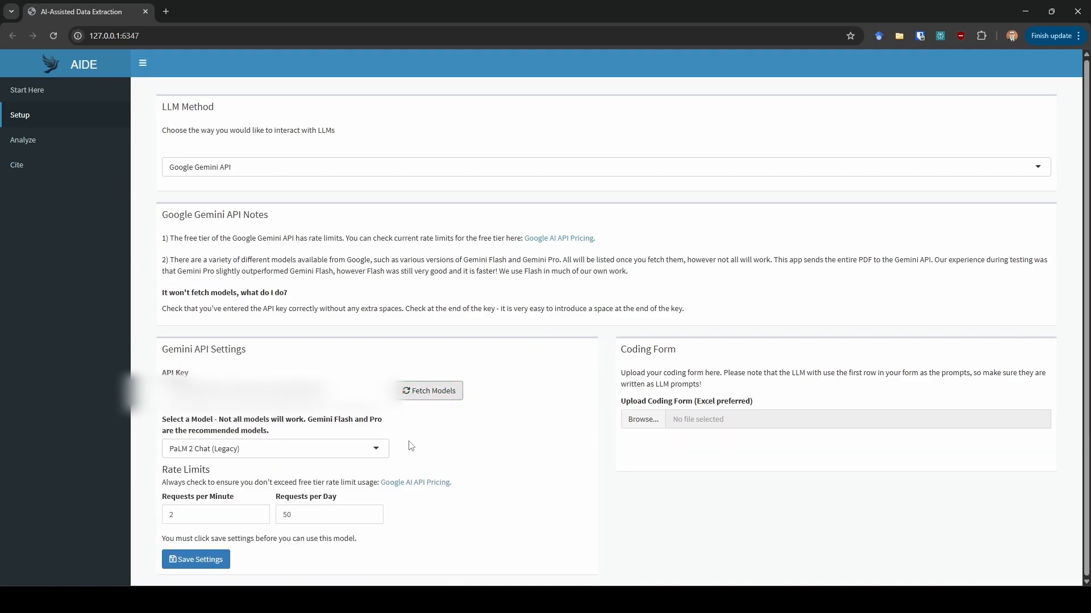
# Look through the fetched Gemini models to examine which Flash and Pro versions are offered.
pyautogui.click(362, 452)
pyautogui.scroll(-3, 336, 513)
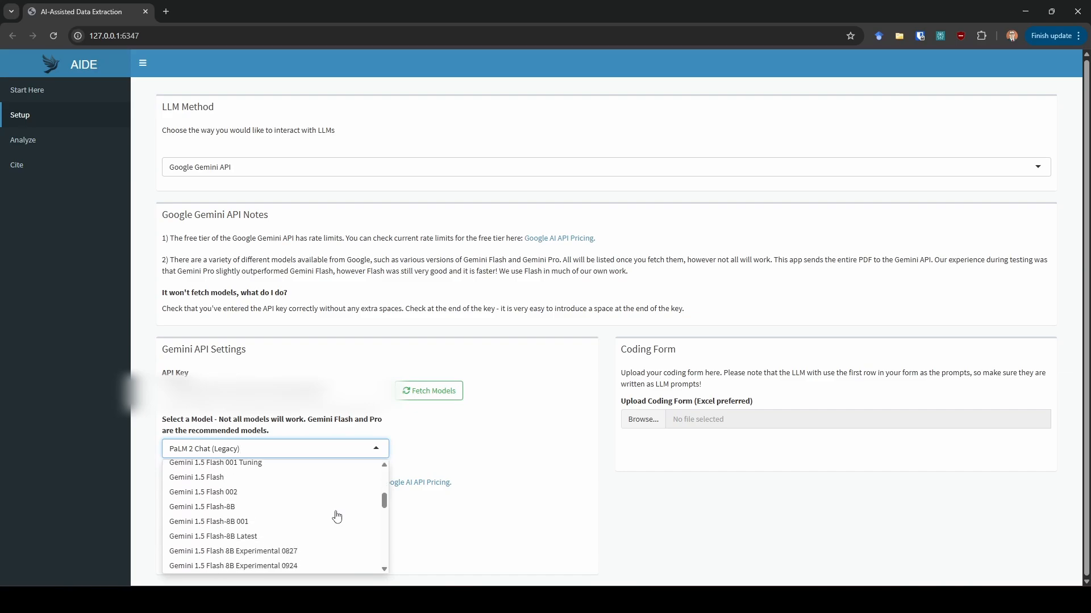
pyautogui.scroll(-3, 336, 516)
pyautogui.scroll(-3, 334, 515)
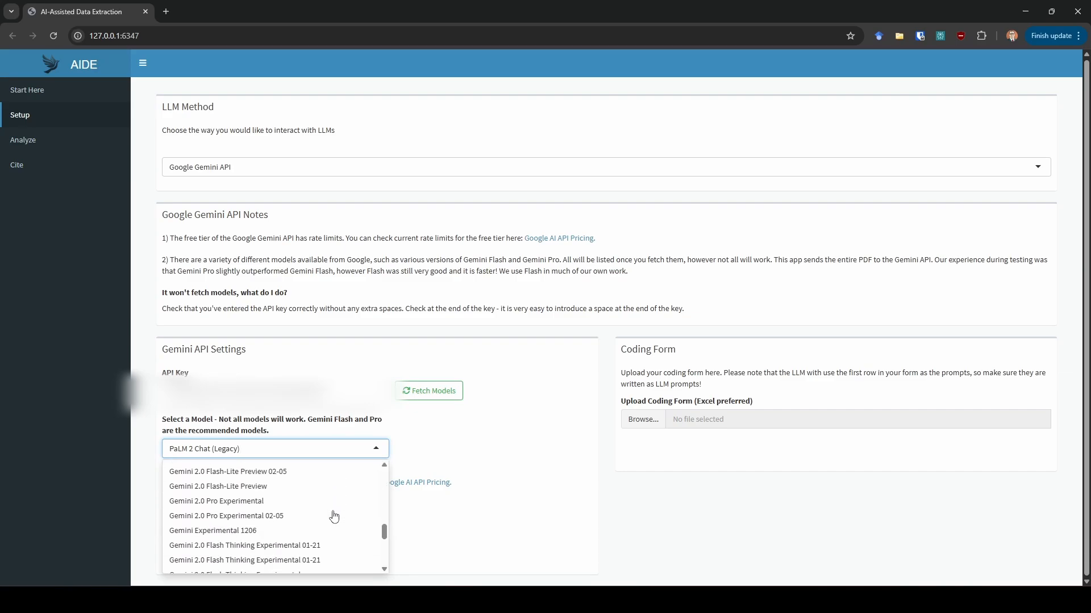
pyautogui.scroll(-3, 334, 515)
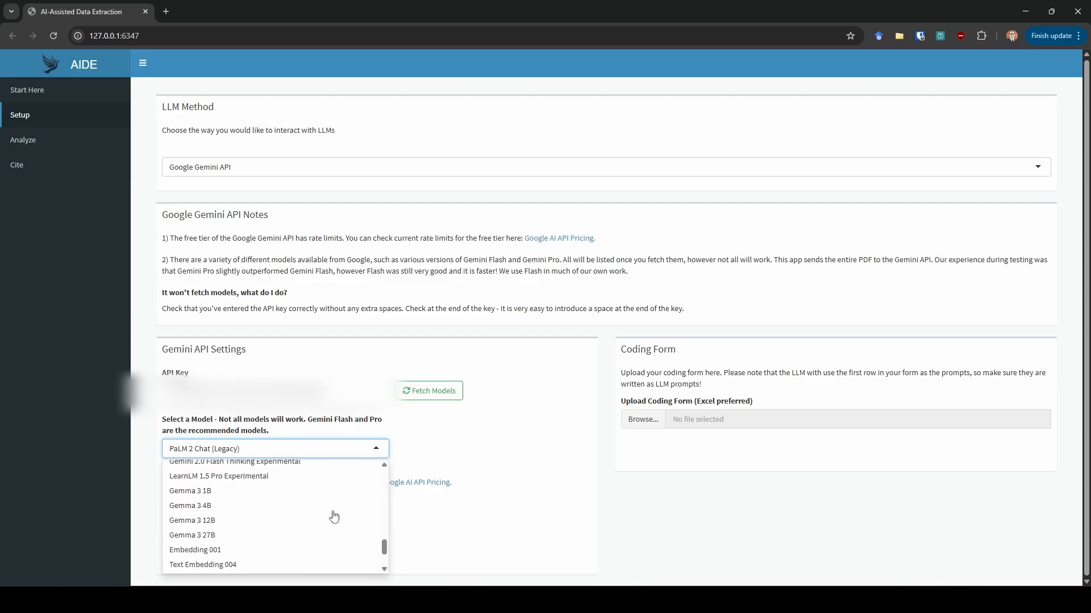
pyautogui.scroll(-2, 330, 520)
pyautogui.scroll(3, 328, 521)
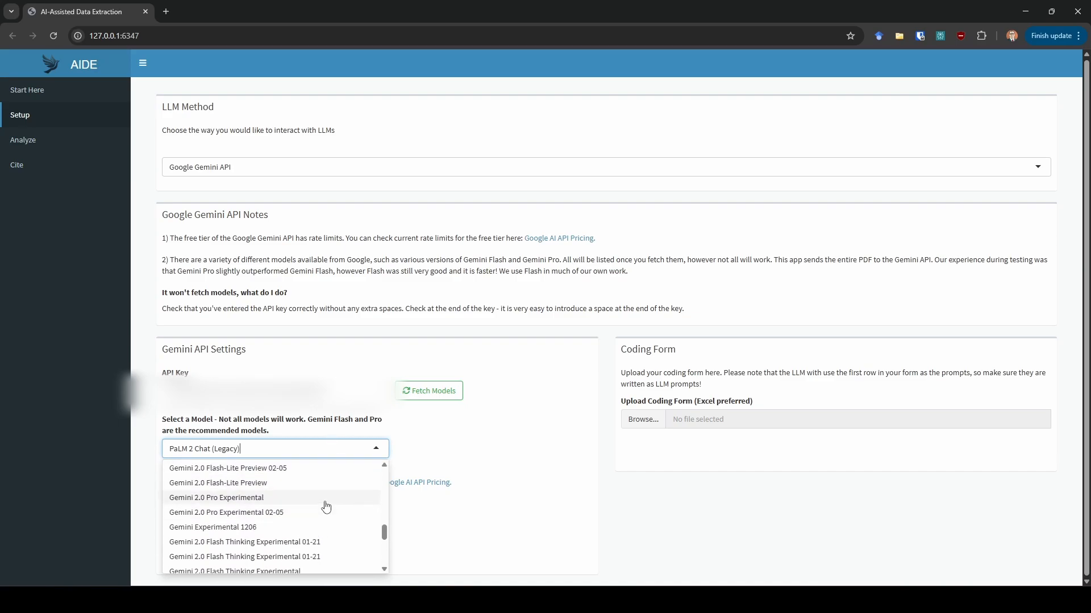
pyautogui.scroll(2, 325, 511)
pyautogui.scroll(-3, 326, 505)
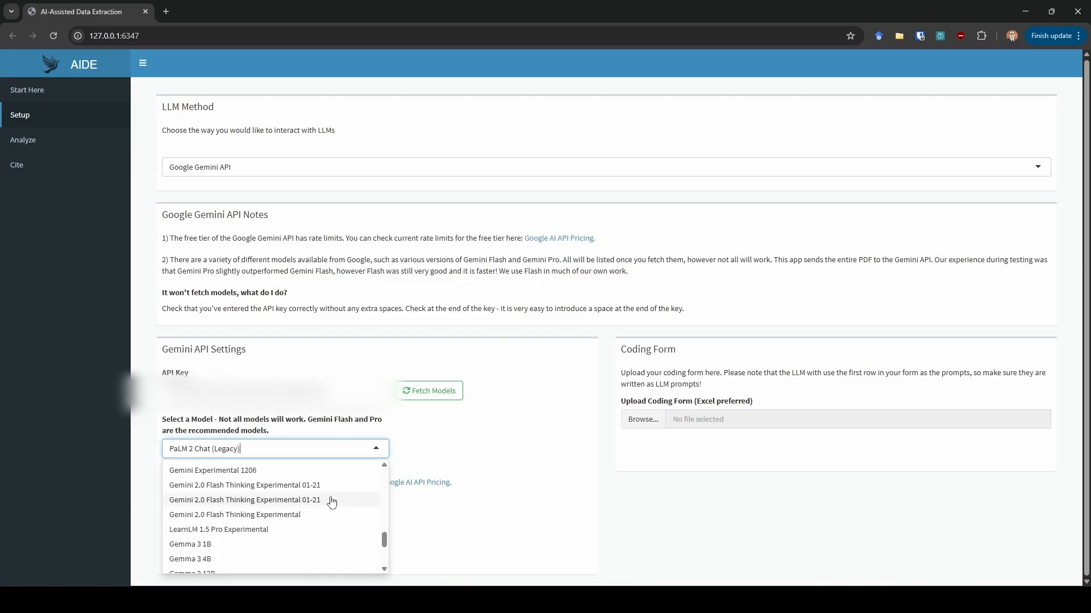
pyautogui.scroll(5, 327, 504)
pyautogui.scroll(-4, 332, 504)
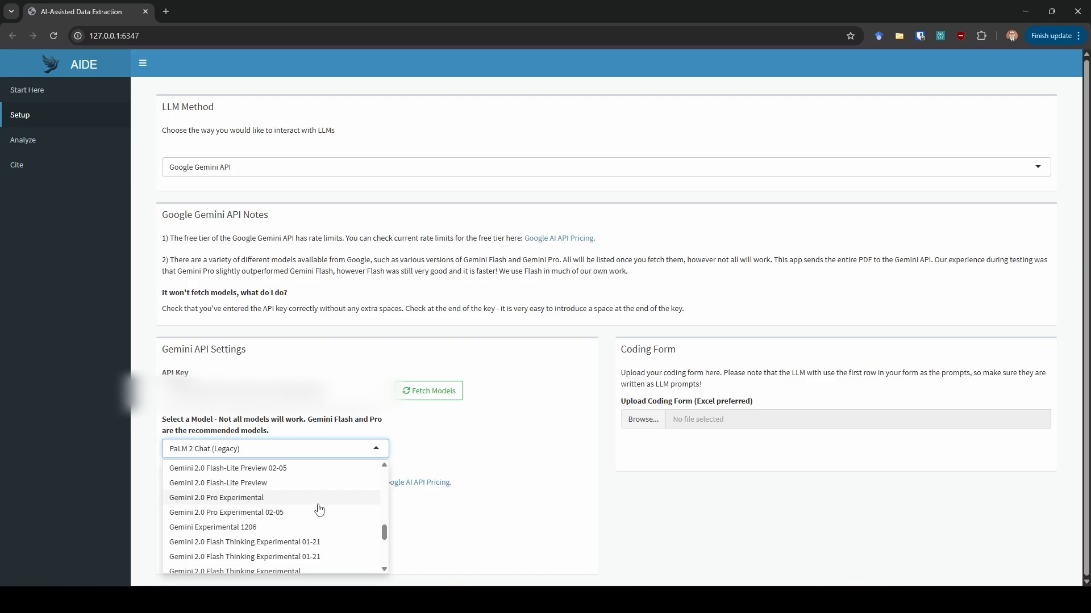
pyautogui.scroll(5, 314, 508)
pyautogui.scroll(2, 315, 491)
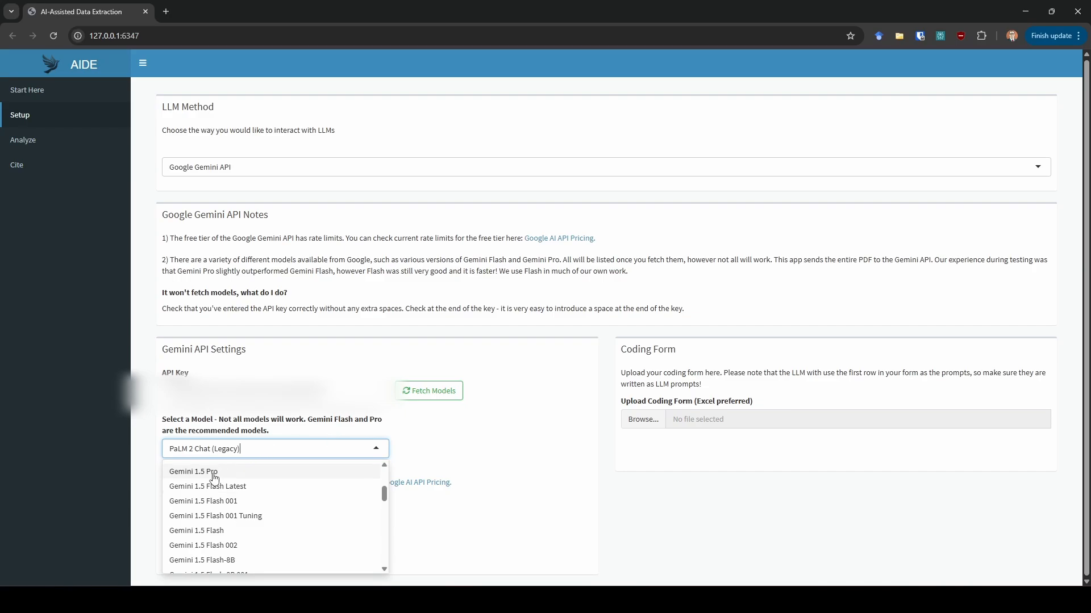
pyautogui.click(477, 468)
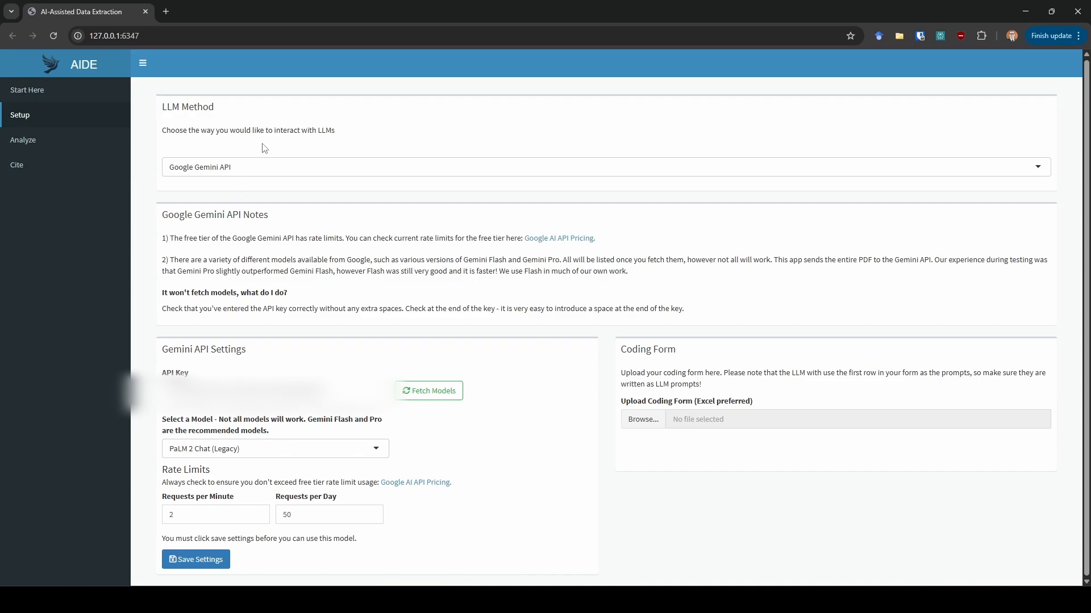
# Switch the LLM method to Mistral API and fetch the Mistral models.
pyautogui.click(262, 171)
pyautogui.click(250, 221)
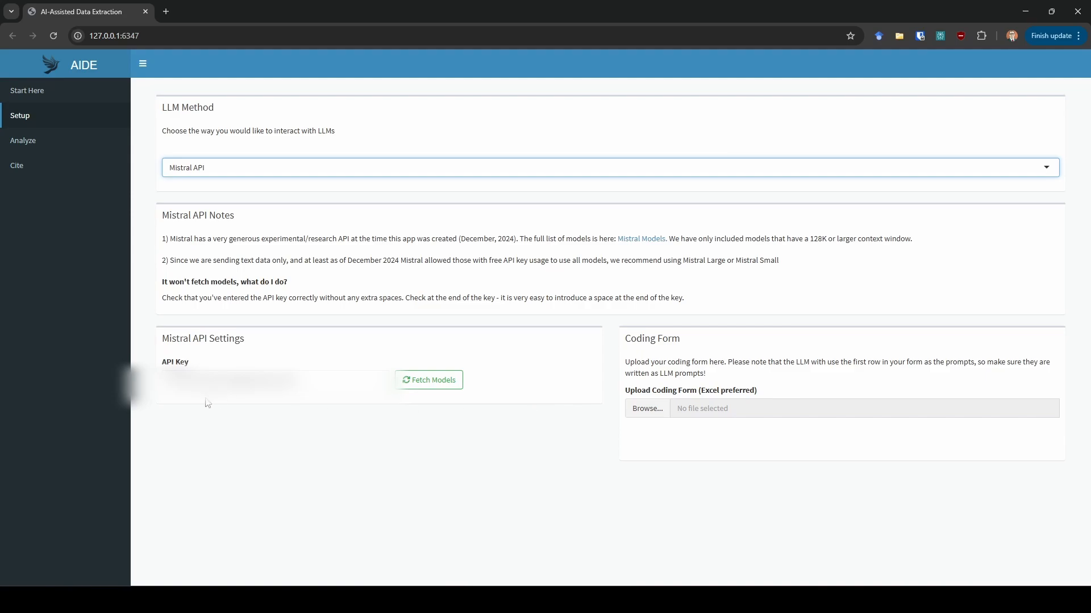
pyautogui.click(432, 380)
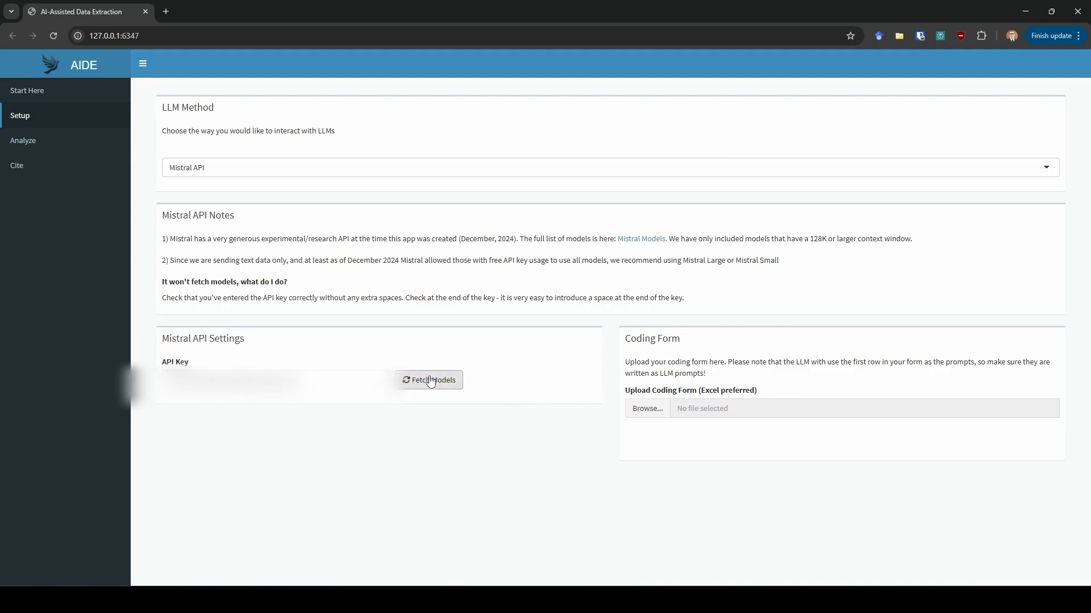
# Examine the list of available Mistral models and the model recommendation in the Mistral API notes.
pyautogui.click(307, 427)
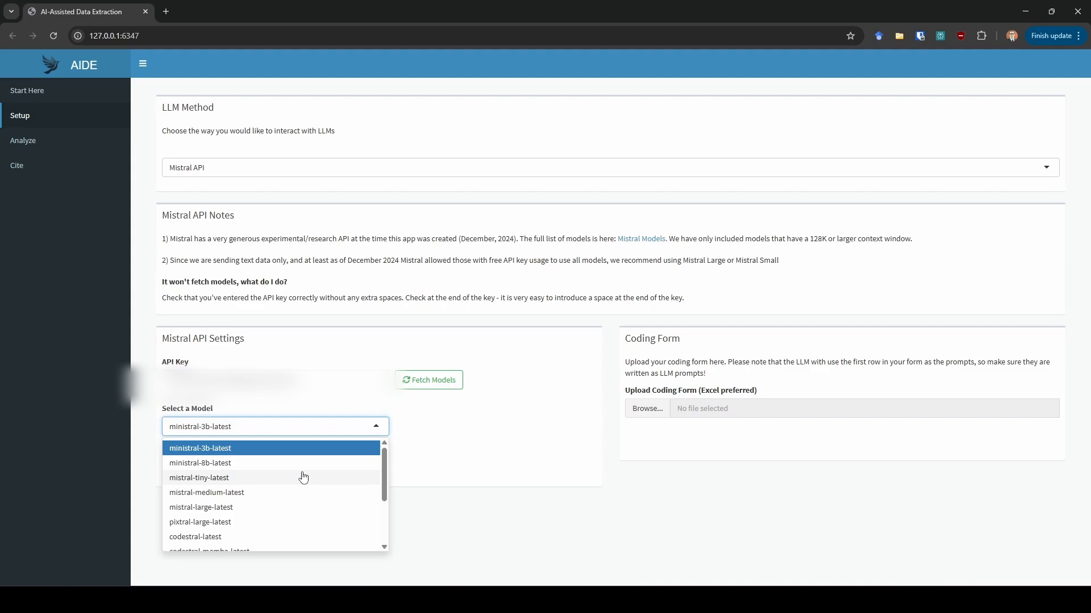
pyautogui.scroll(-5, 303, 477)
pyautogui.scroll(5, 297, 502)
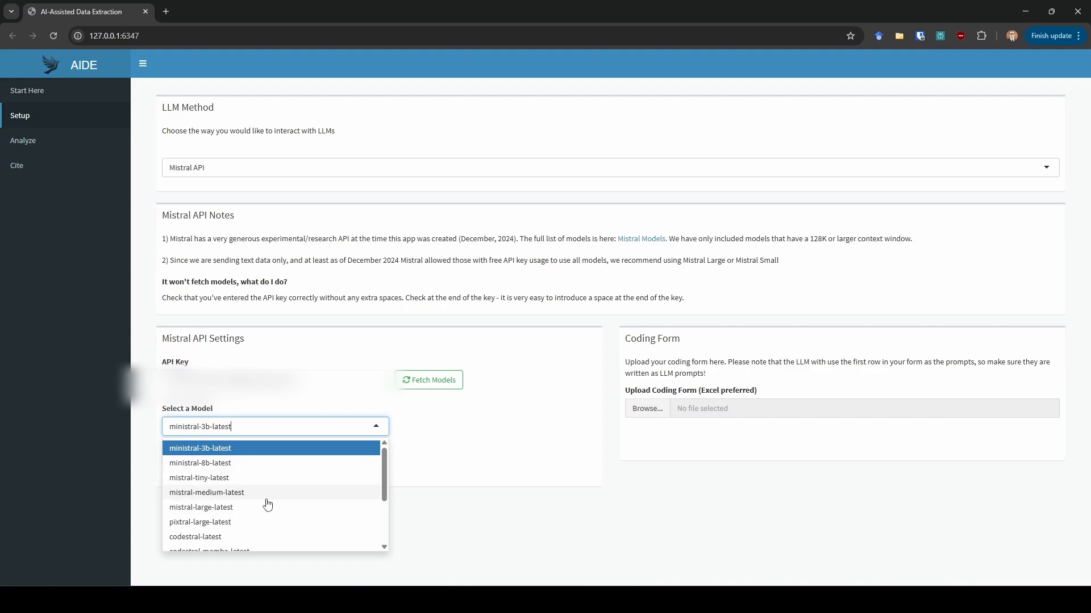
pyautogui.scroll(-3, 268, 504)
pyautogui.scroll(3, 264, 511)
pyautogui.moveTo(661, 260); pyautogui.dragTo(764, 258)
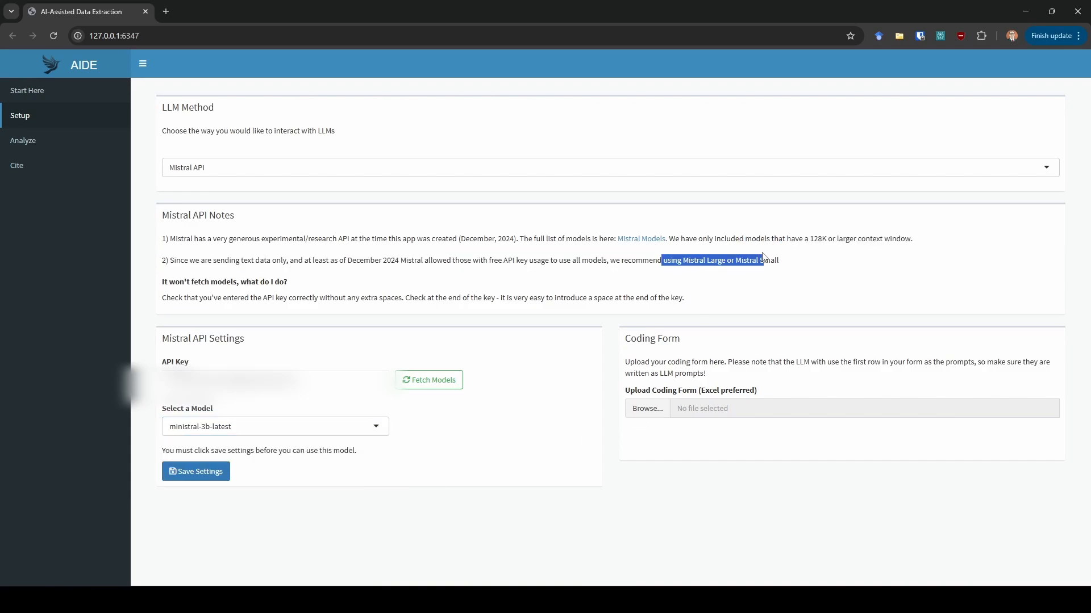
pyautogui.click(713, 282)
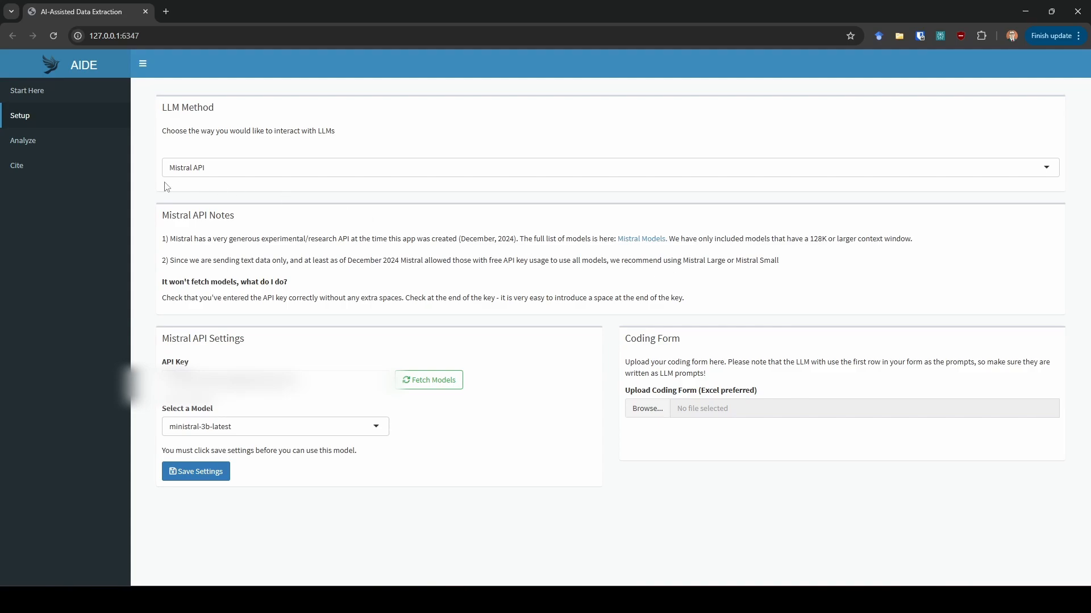
# Set the LLM method to Google Gemini API and save its settings with the Gemini 2.0 Flash model.
pyautogui.click(202, 169)
pyautogui.click(201, 187)
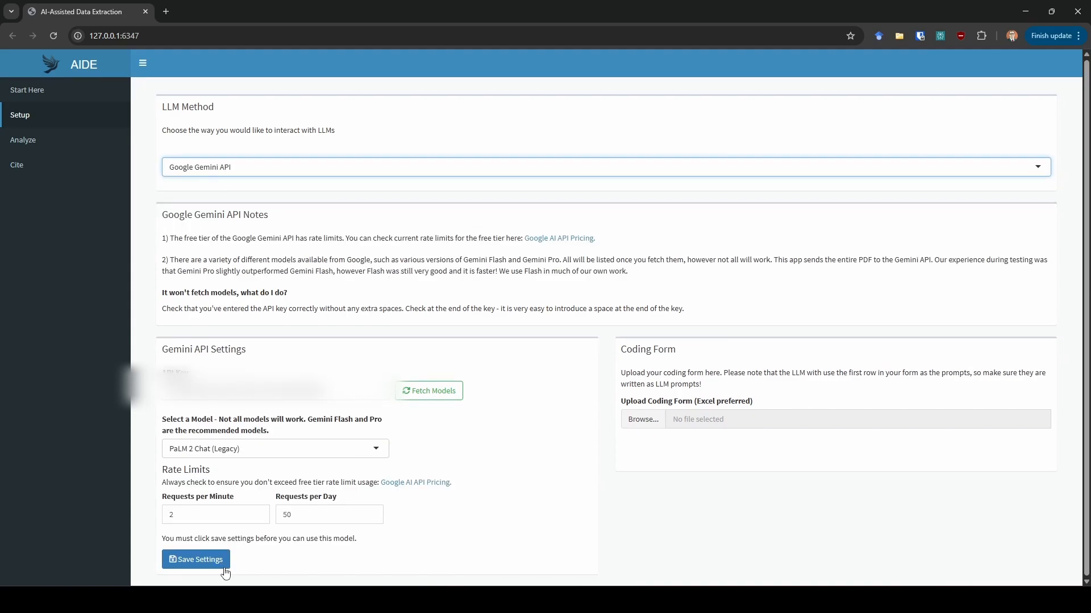
pyautogui.click(221, 450)
pyautogui.scroll(-5, 233, 514)
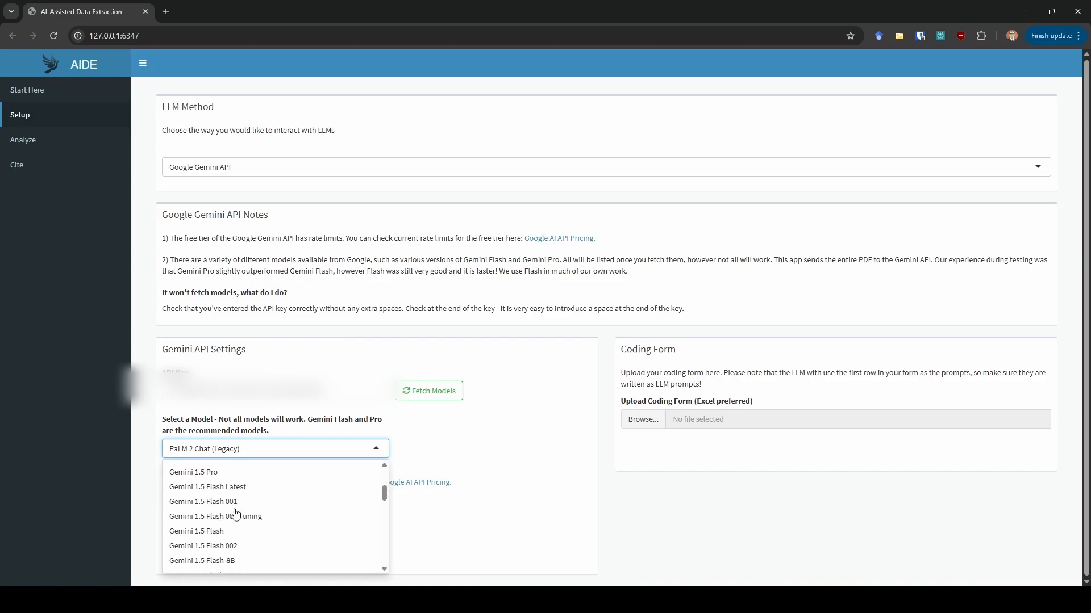
pyautogui.scroll(-2, 252, 514)
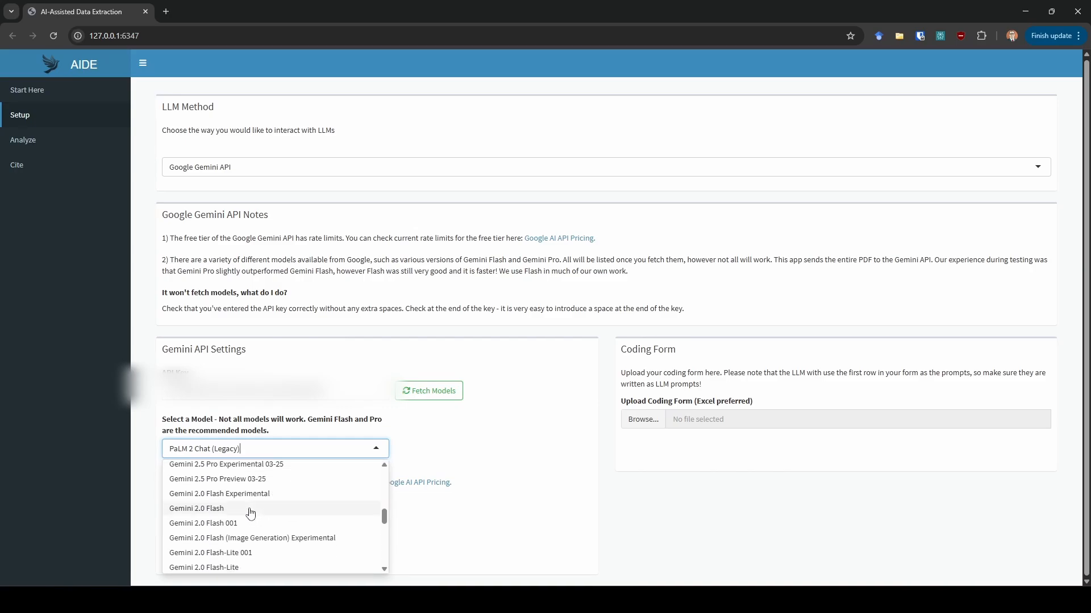
pyautogui.click(251, 513)
pyautogui.click(212, 566)
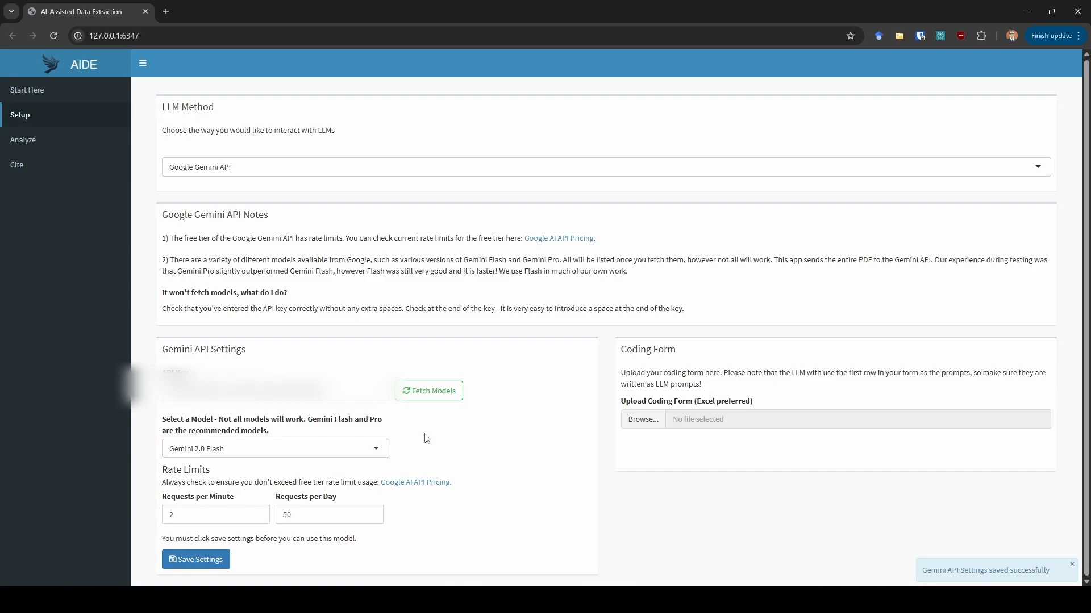
# Upload the coding form "Test Sheet PDF Extract - Sheet1.xlsx" and select the save location for the responses.
pyautogui.click(645, 420)
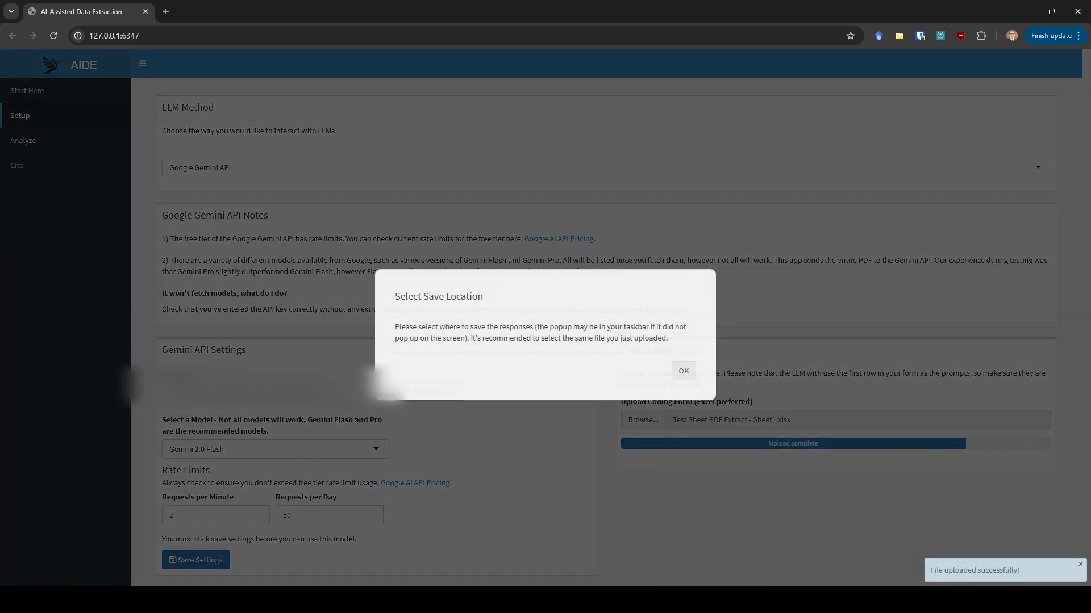
pyautogui.click(684, 372)
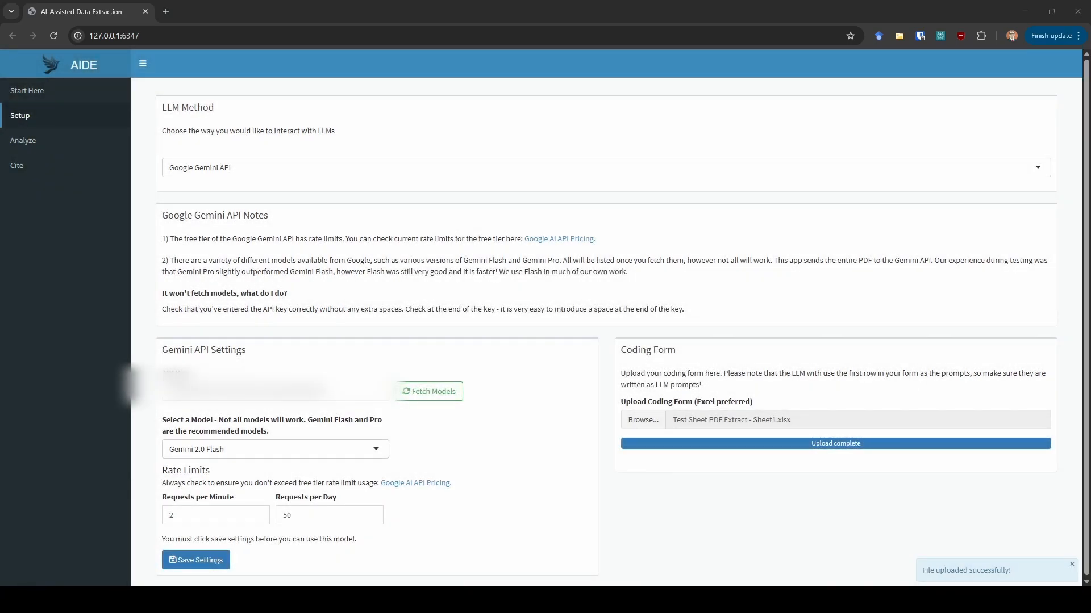
pyautogui.click(597, 413)
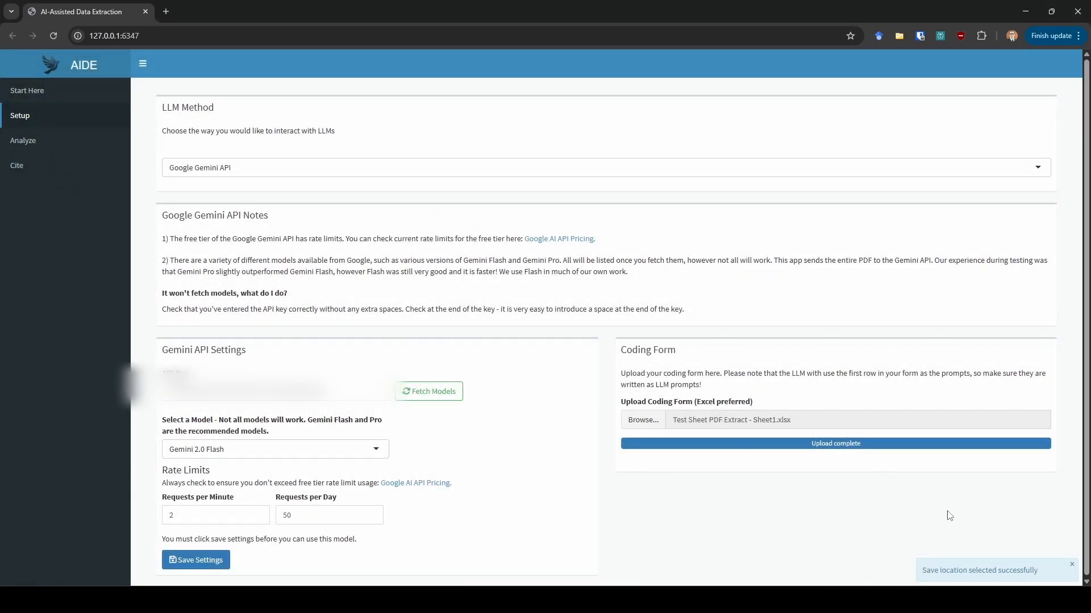
# Upload paper.pdf on the Analyze page and run the PDF analysis against the coding form prompts.
pyautogui.click(37, 149)
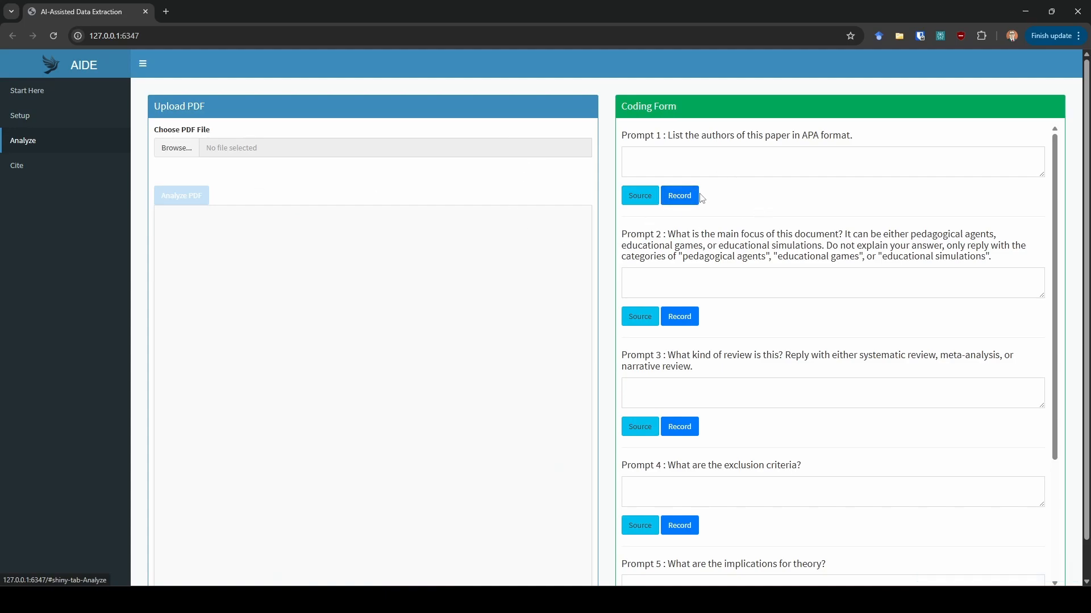
pyautogui.click(161, 151)
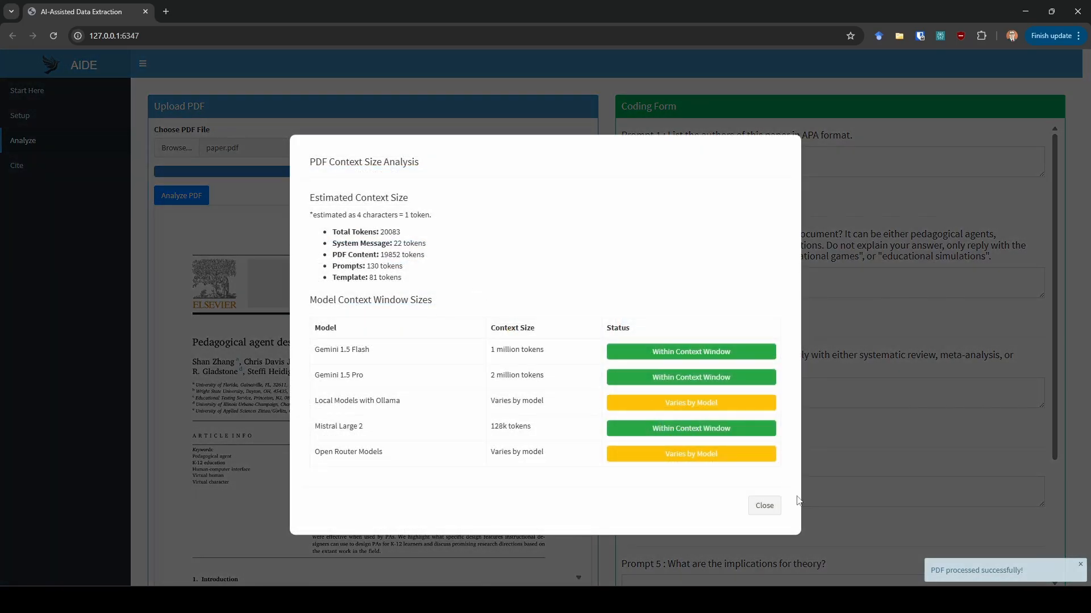
pyautogui.click(764, 507)
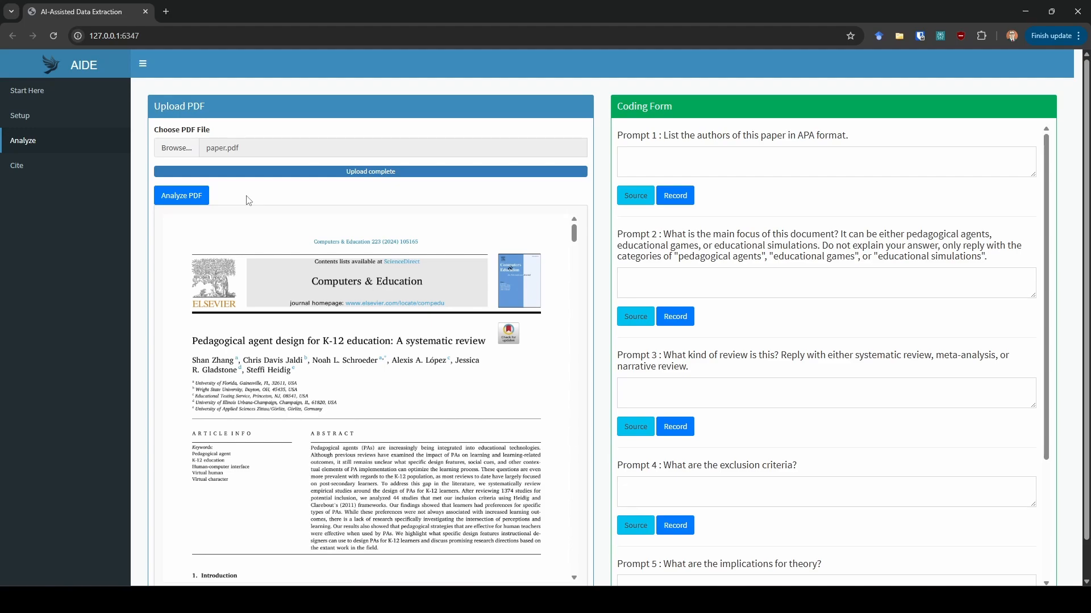
pyautogui.click(199, 196)
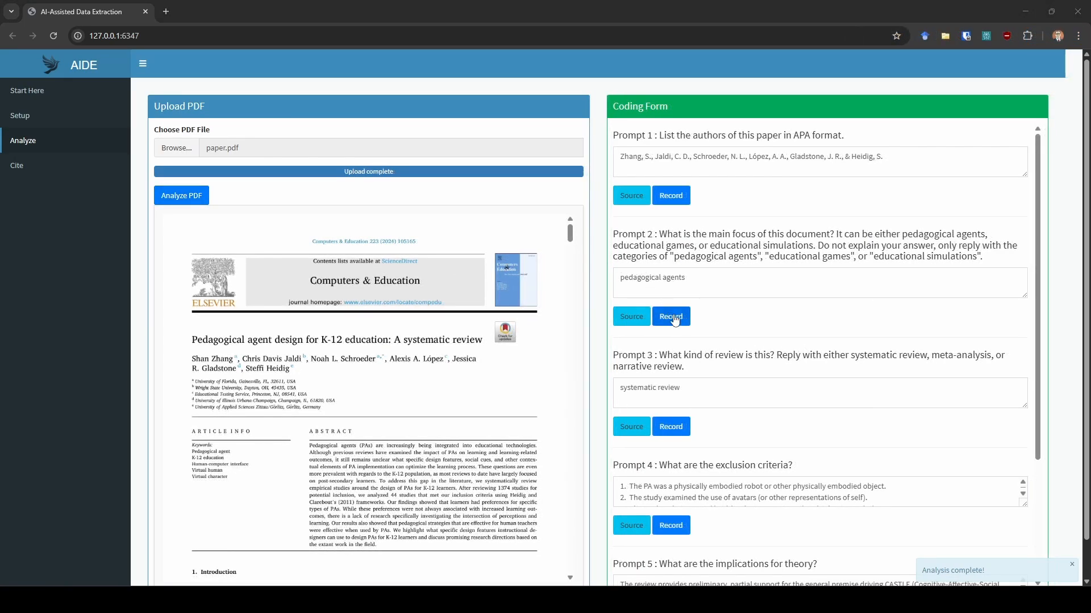
# Check the source passage in the PDF for the Prompt 4 exclusion criteria response, and hide the source details.
pyautogui.scroll(-2, 674, 320)
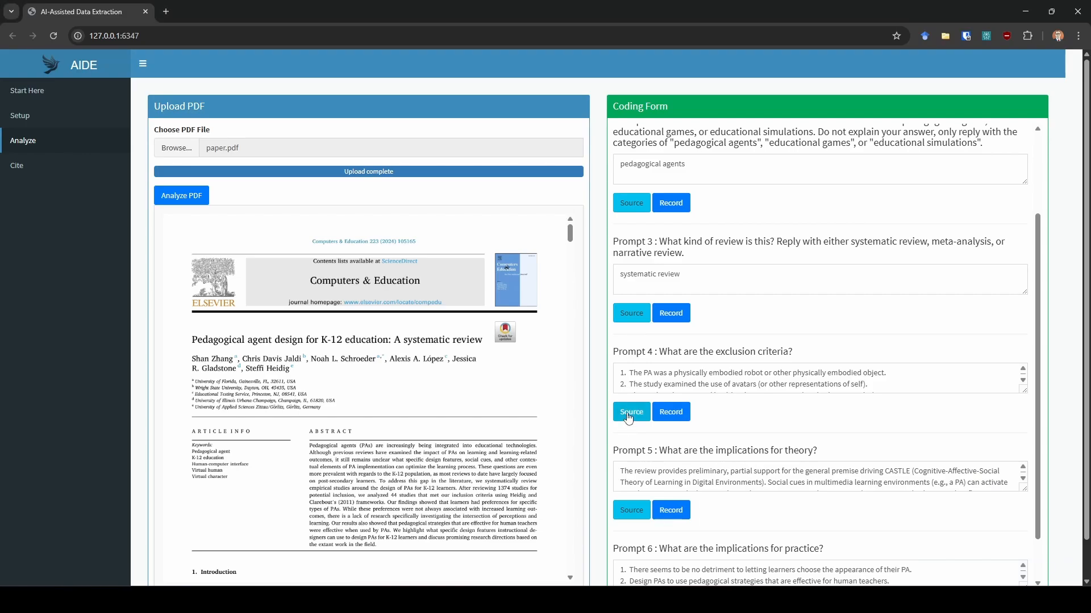
pyautogui.click(628, 419)
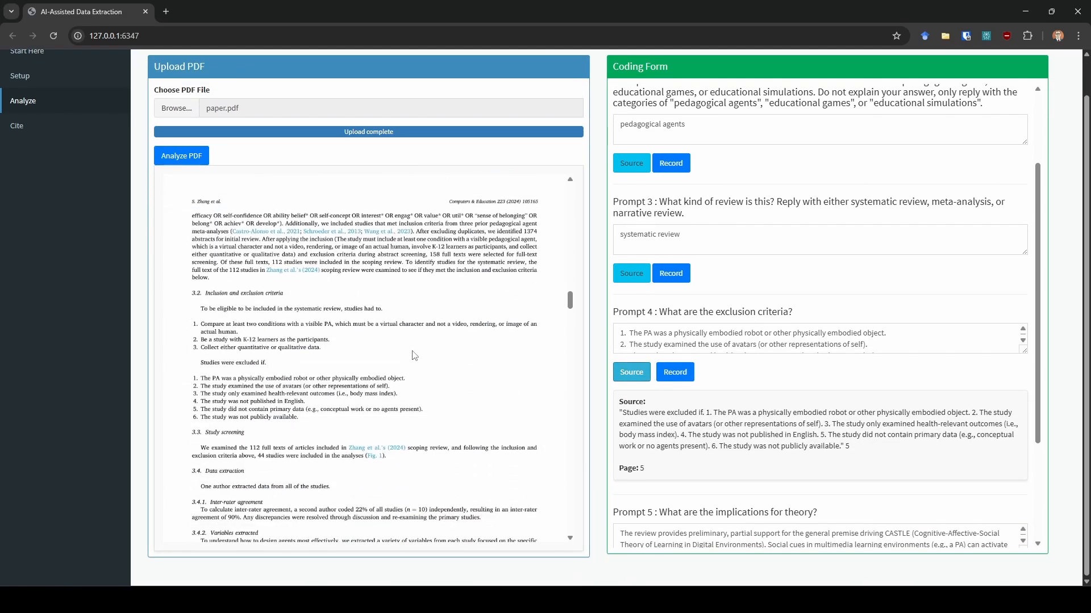
pyautogui.click(632, 374)
# Record the Prompt 1 response listing the paper's authors in APA format.
pyautogui.scroll(3, 731, 392)
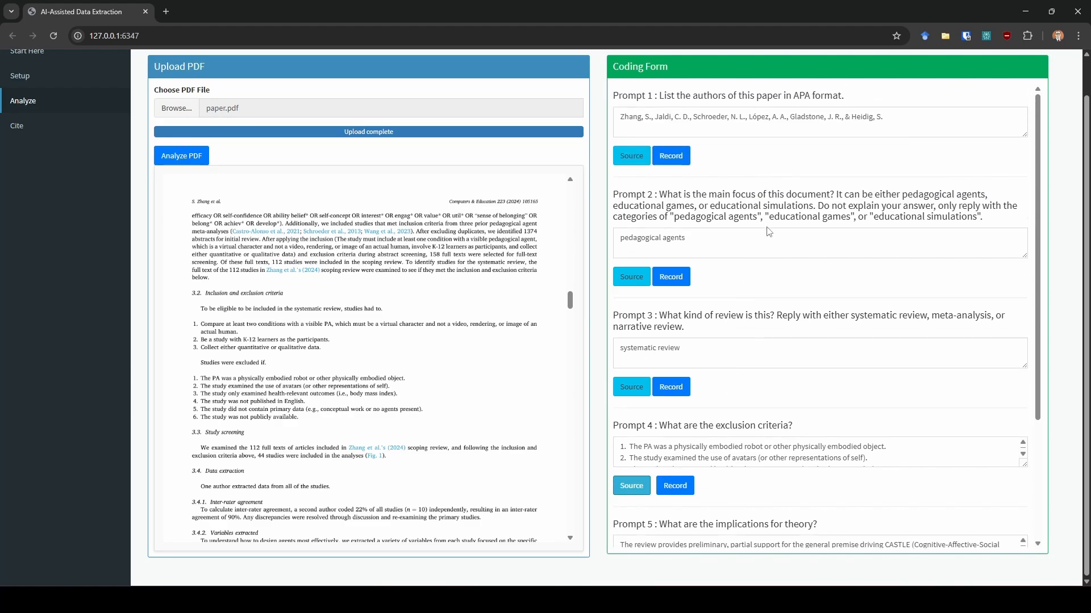
pyautogui.scroll(1, 737, 168)
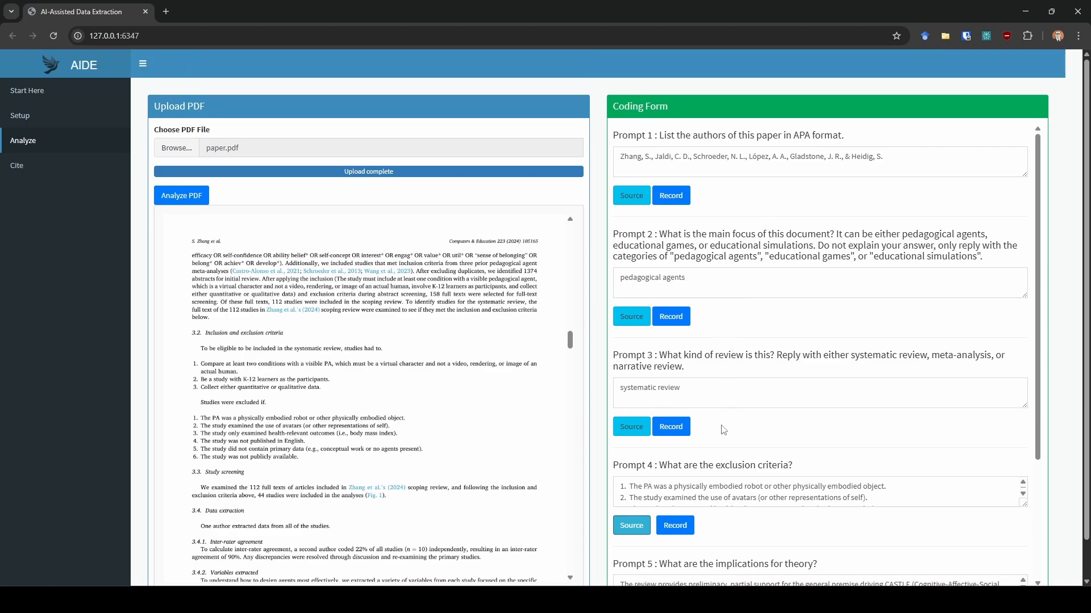
pyautogui.click(672, 199)
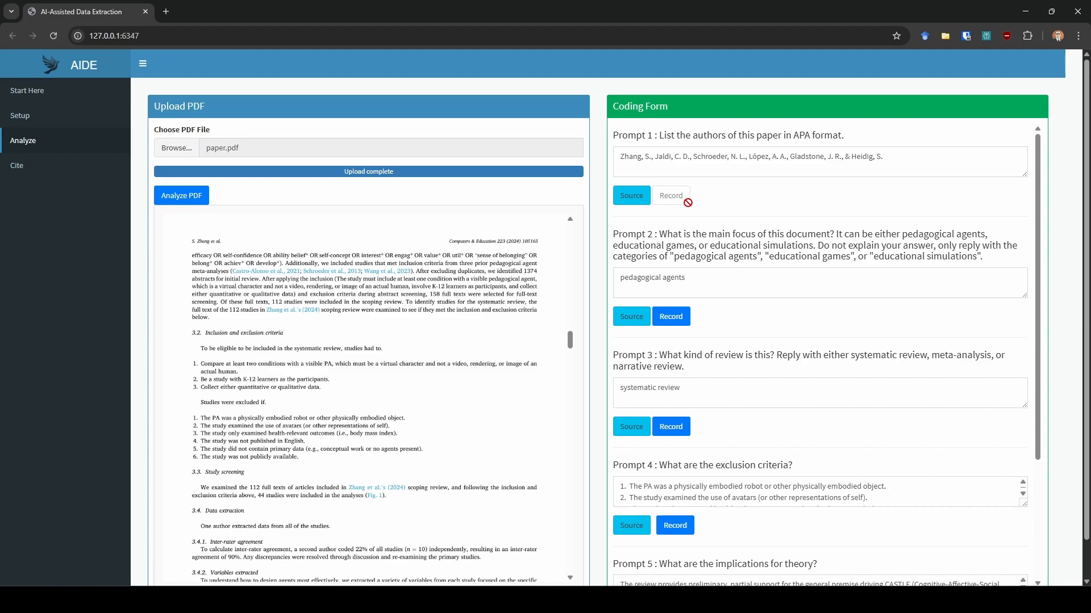
# Record the Prompt 2 response "pedagogical agents" and check its entry in cell B11 of the coding form workbook in Excel.
pyautogui.click(676, 317)
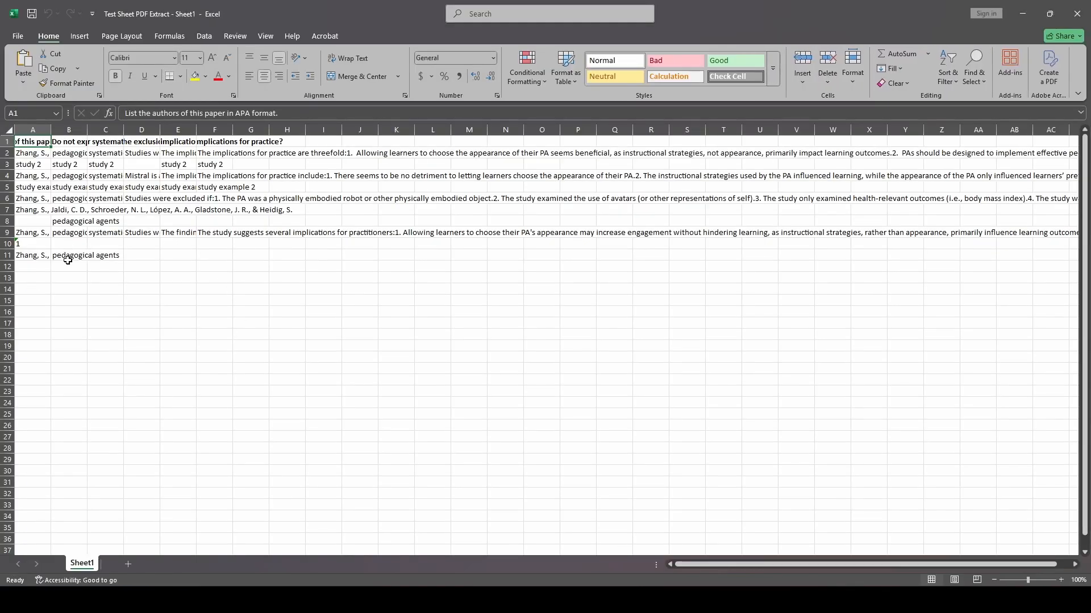
pyautogui.click(68, 257)
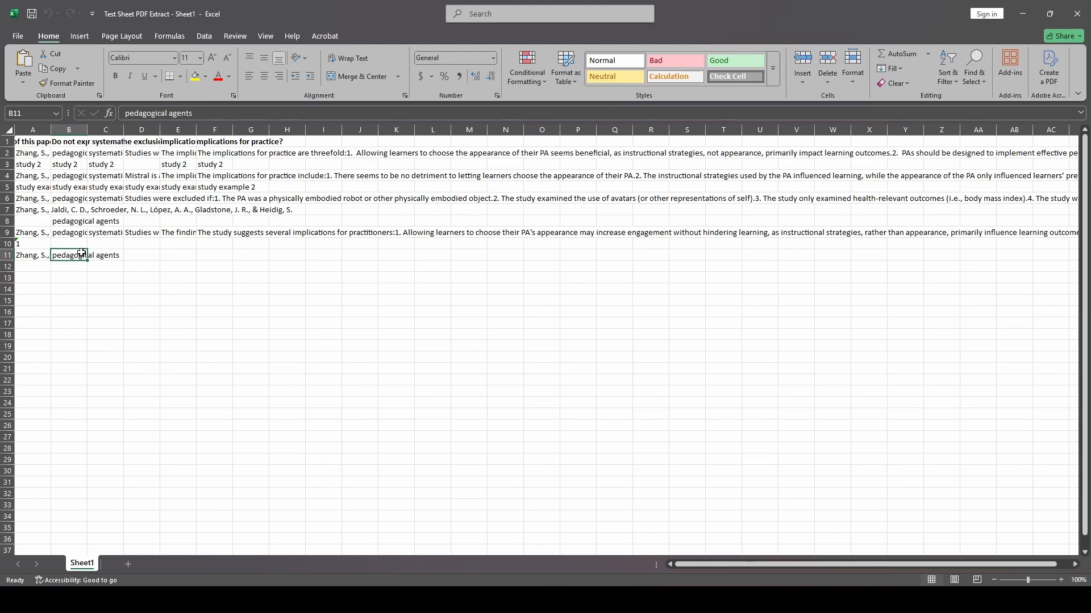
pyautogui.click(1077, 13)
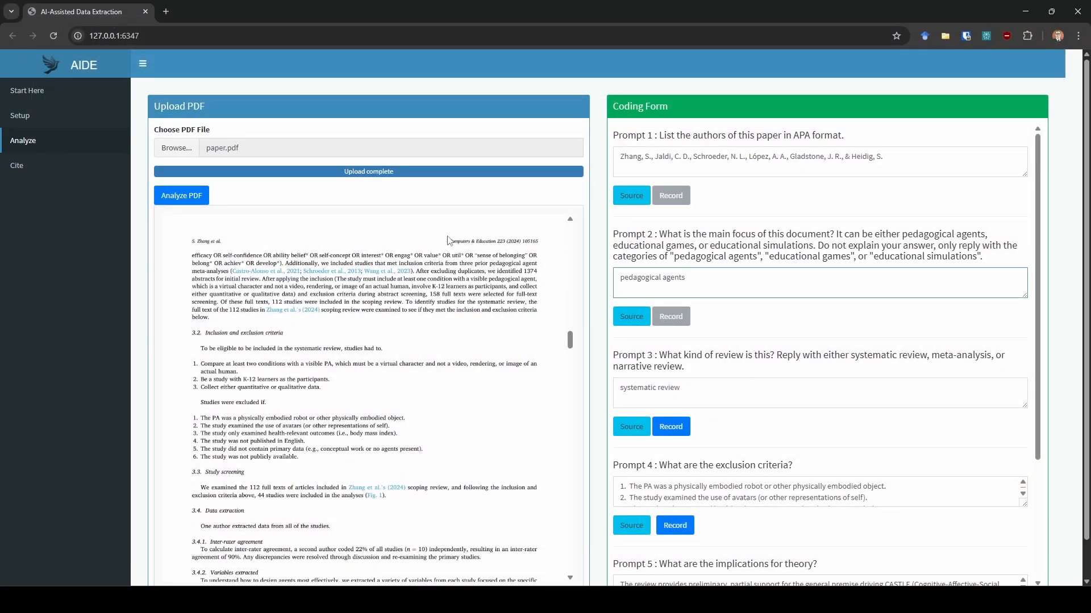
# Re-record the Prompt 2 response as "blue frog" and check its entry in cell B11 of the coding form workbook in Excel.
pyautogui.moveTo(730, 277); pyautogui.dragTo(470, 263)
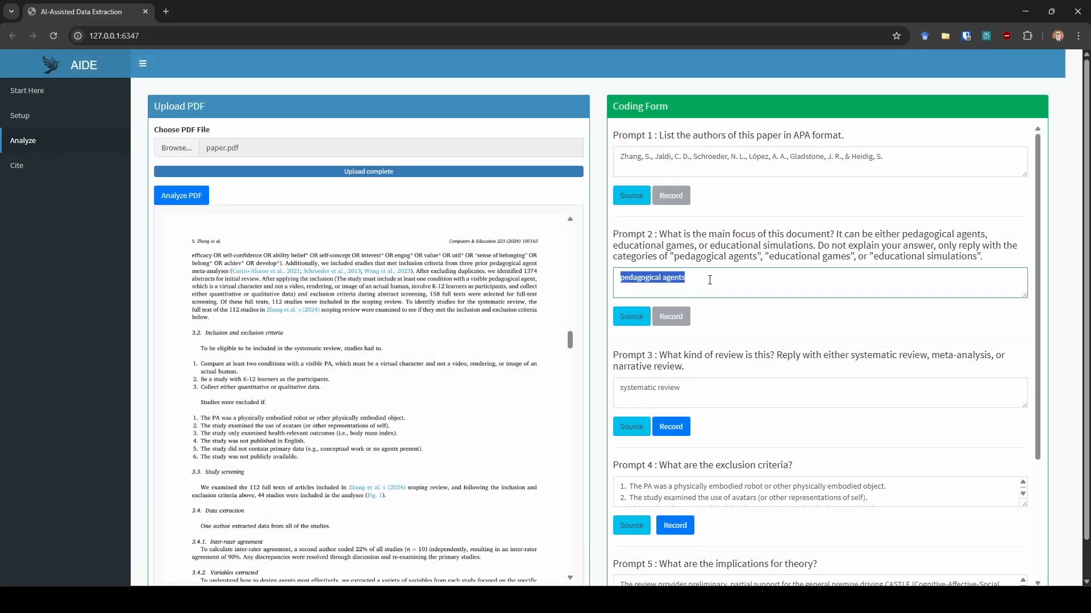
pyautogui.write('b')
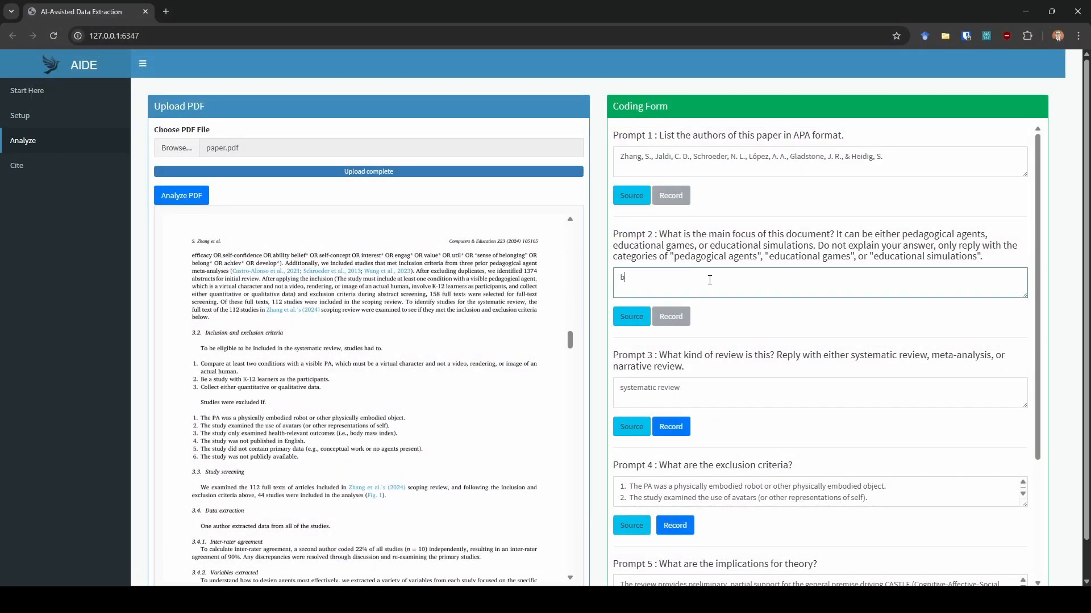
pyautogui.write('lue chog')
pyautogui.click(723, 311)
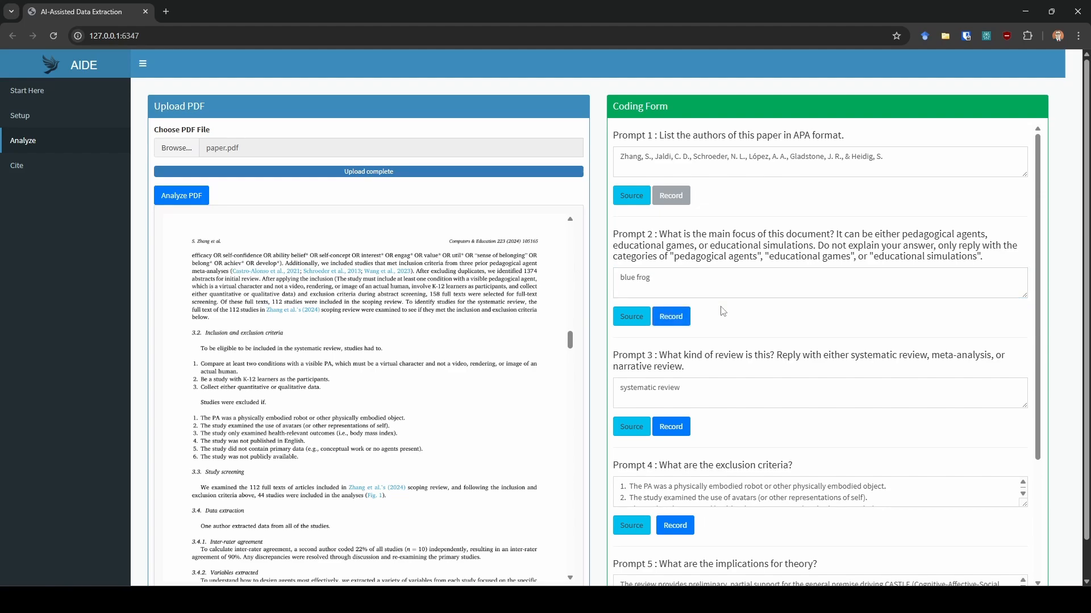
pyautogui.click(683, 321)
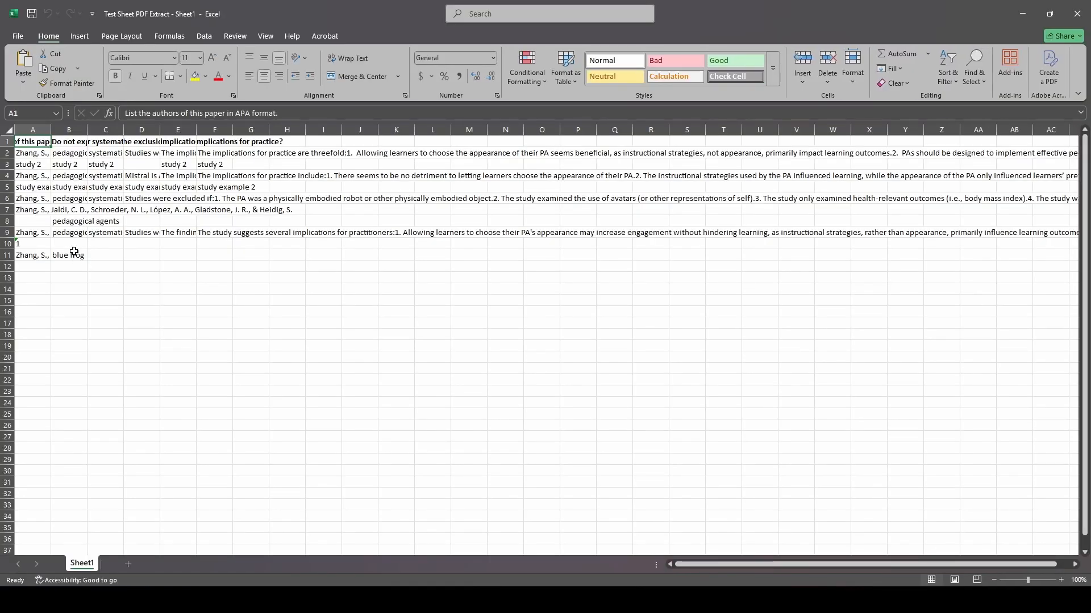
pyautogui.click(73, 254)
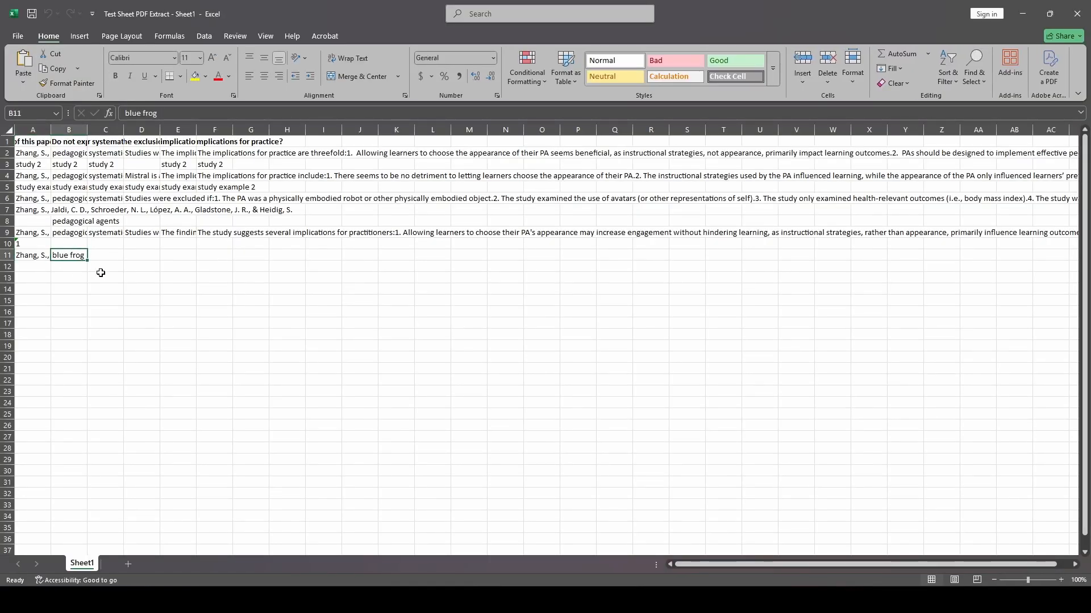
pyautogui.click(1077, 14)
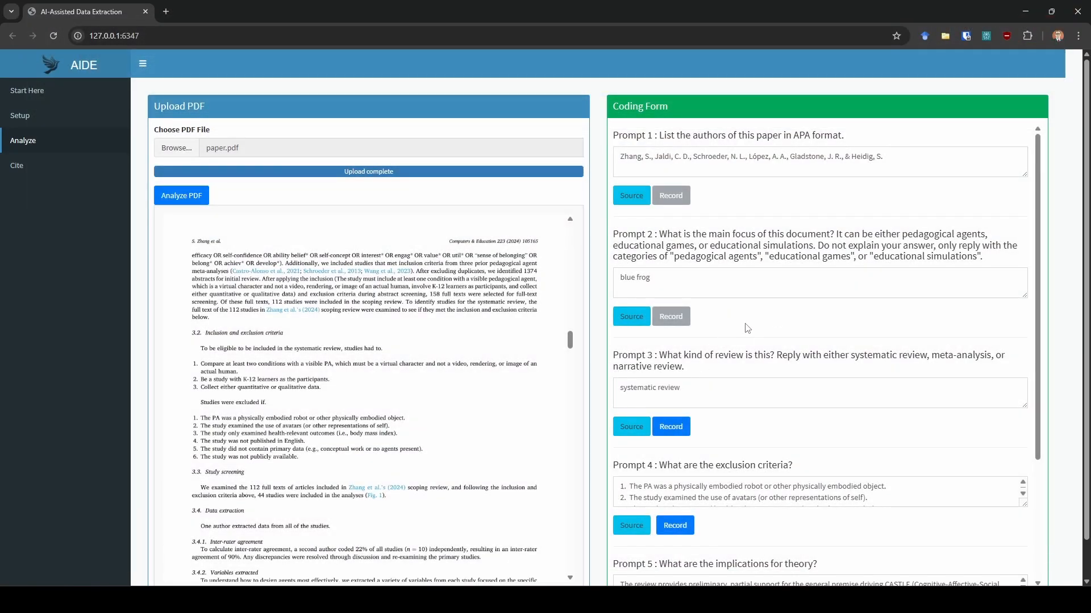
# Record the Prompt 3 response "systematic review" and reopen its text for editing.
pyautogui.scroll(-2, 747, 328)
pyautogui.click(671, 313)
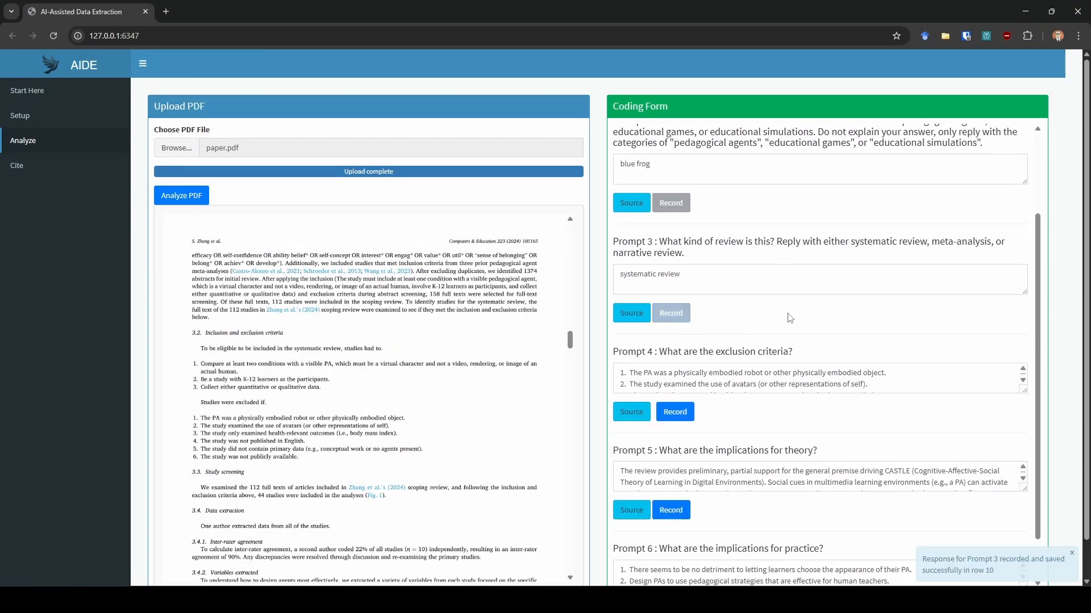
pyautogui.click(752, 281)
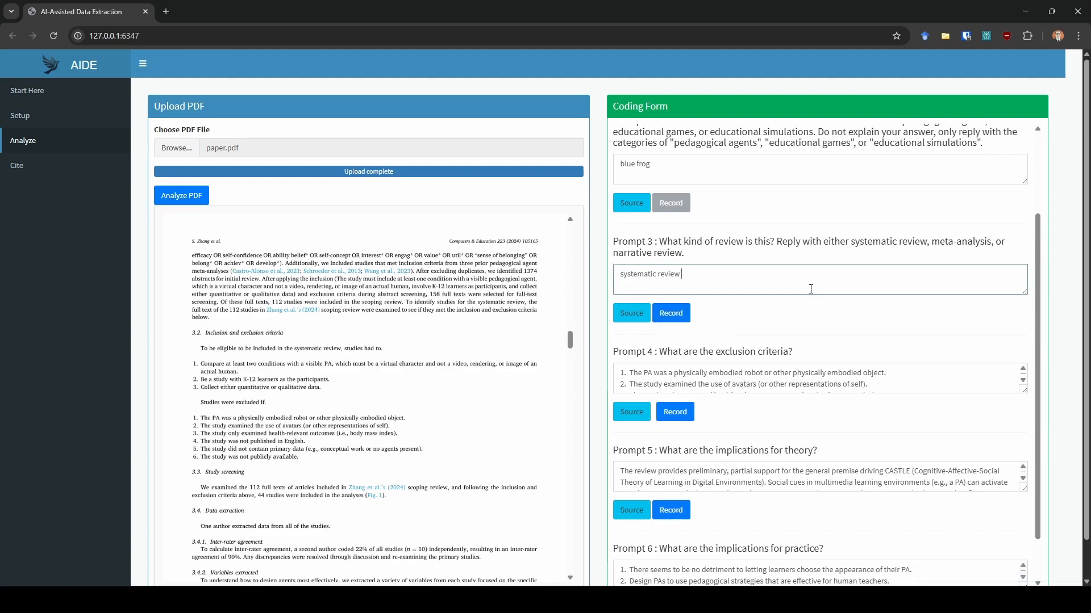
pyautogui.scroll(-1, 776, 348)
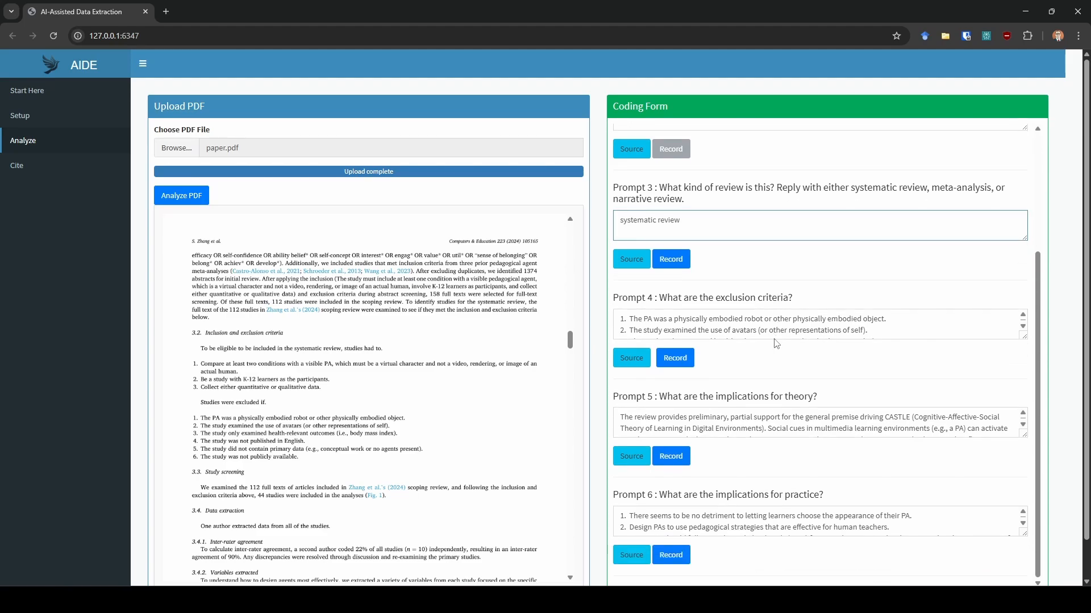
pyautogui.scroll(3, 780, 422)
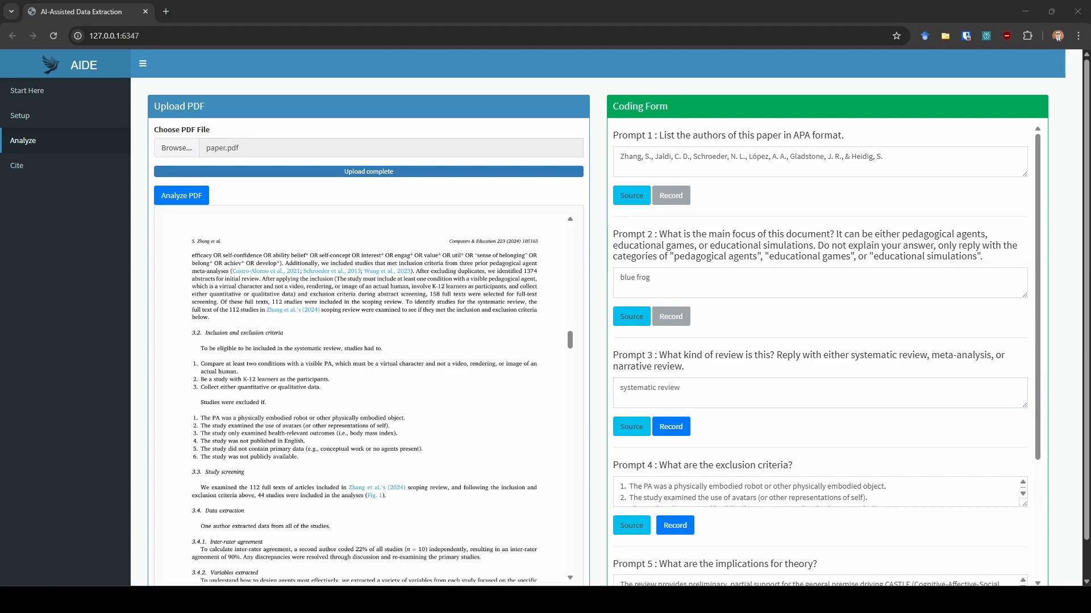
pyautogui.scroll(-5, 735, 362)
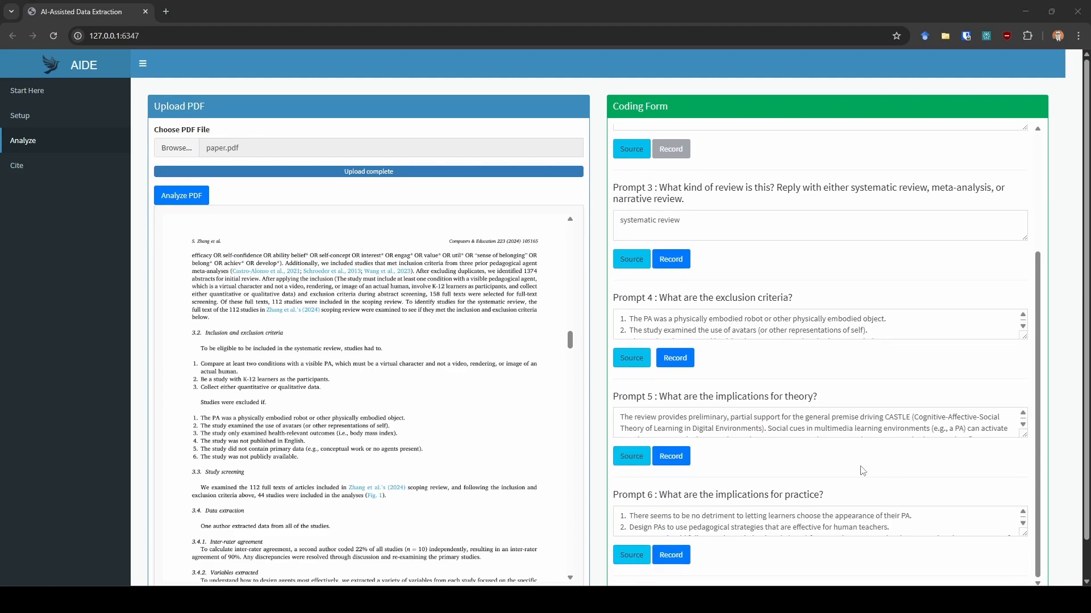
pyautogui.scroll(3, 858, 448)
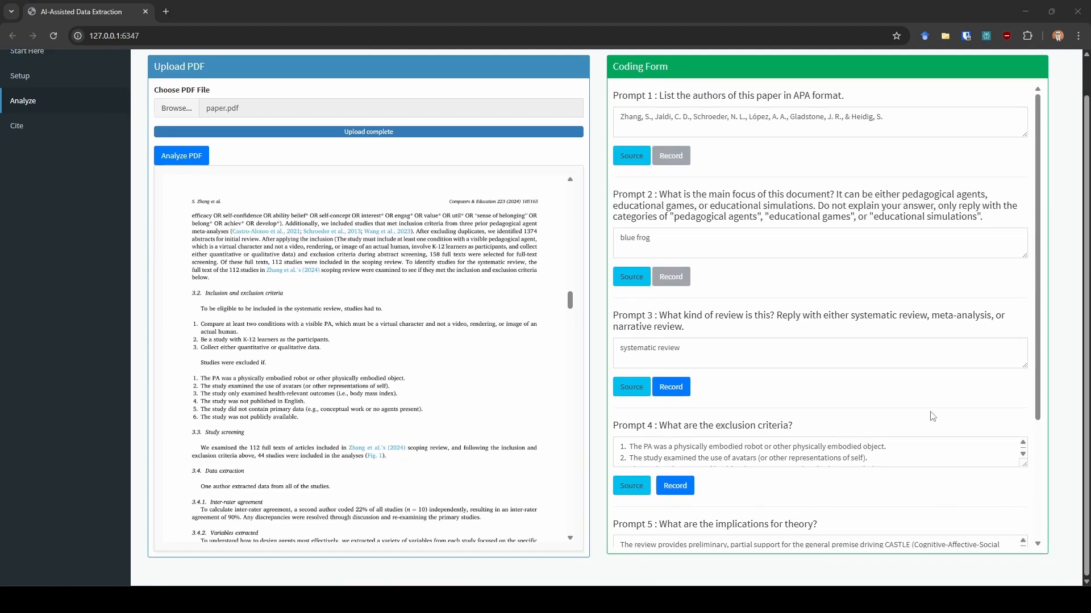
pyautogui.scroll(1, 1064, 359)
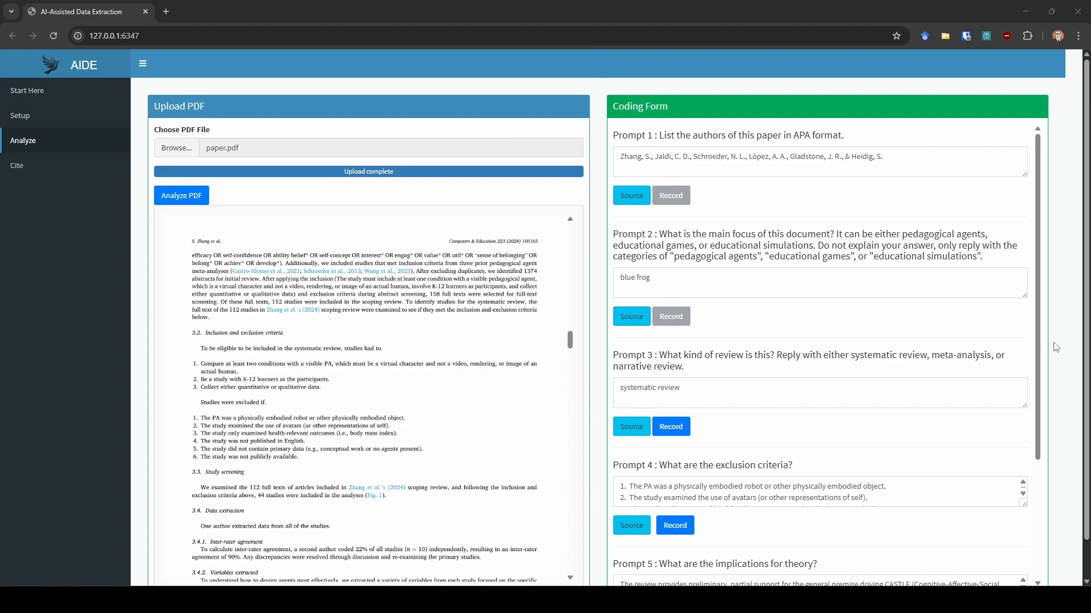
pyautogui.scroll(-1, 1054, 349)
pyautogui.scroll(1, 1053, 352)
# Review the available LLM methods on the Setup page, keeping Google Gemini API selected.
pyautogui.click(60, 110)
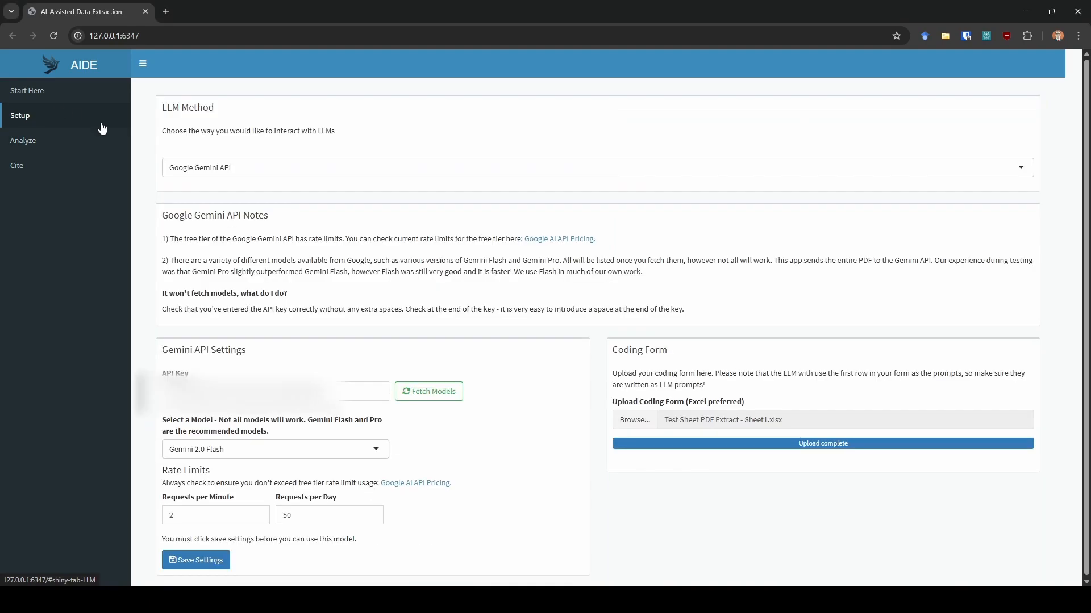
pyautogui.click(216, 167)
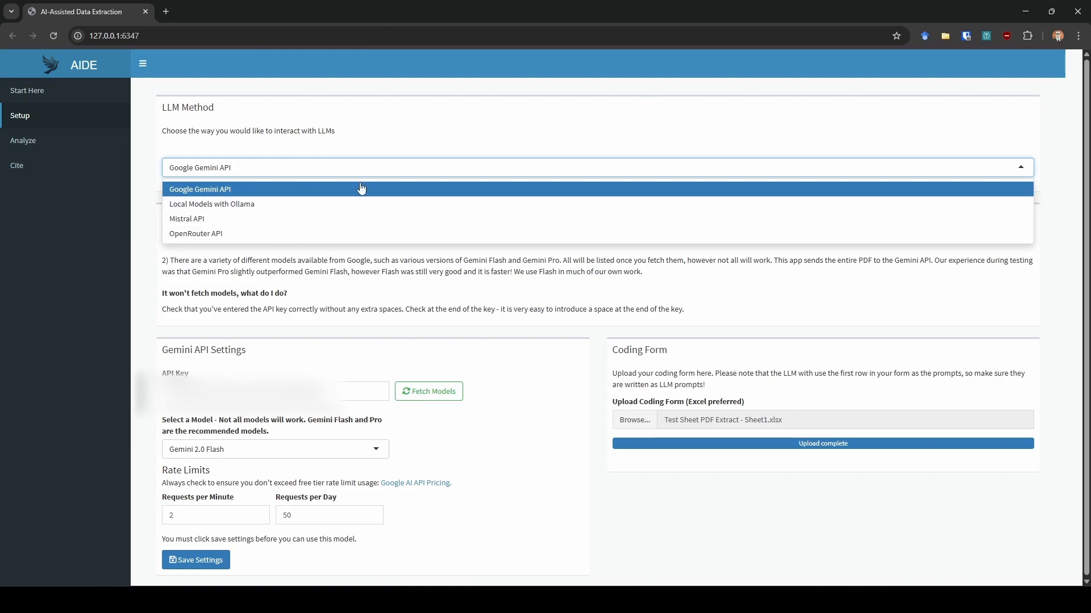
pyautogui.click(322, 148)
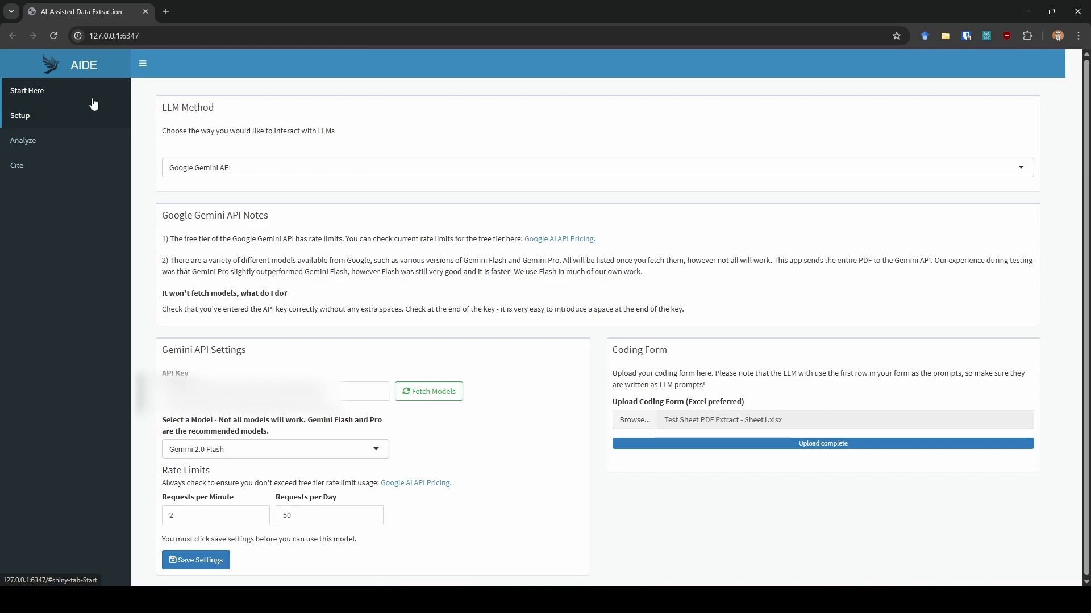
# Return to the Analyze page and show the source details for the Prompt 4 exclusion criteria response.
pyautogui.click(70, 146)
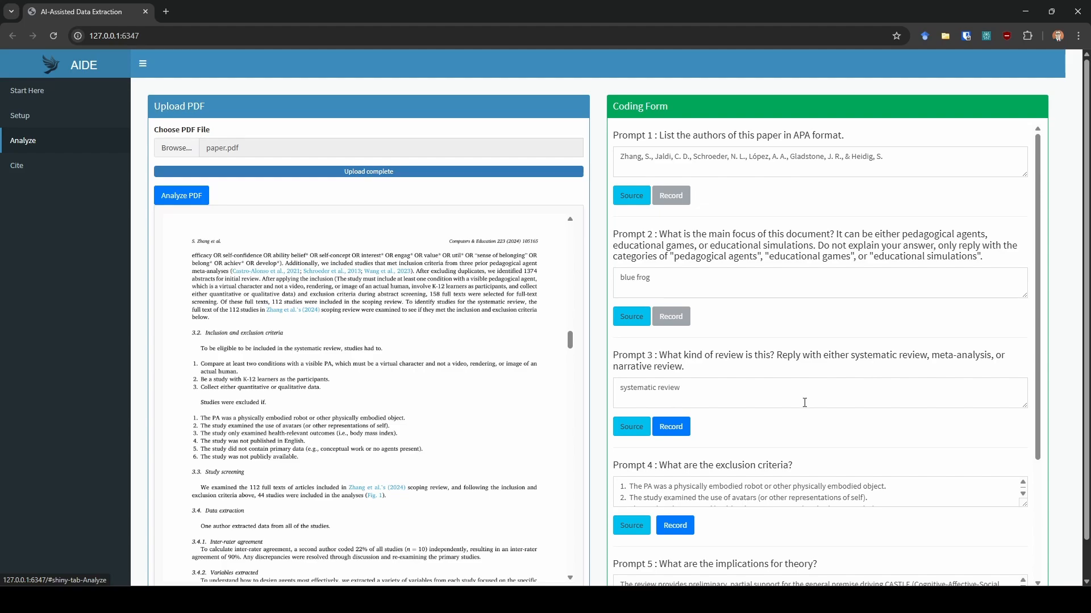
pyautogui.scroll(-3, 803, 402)
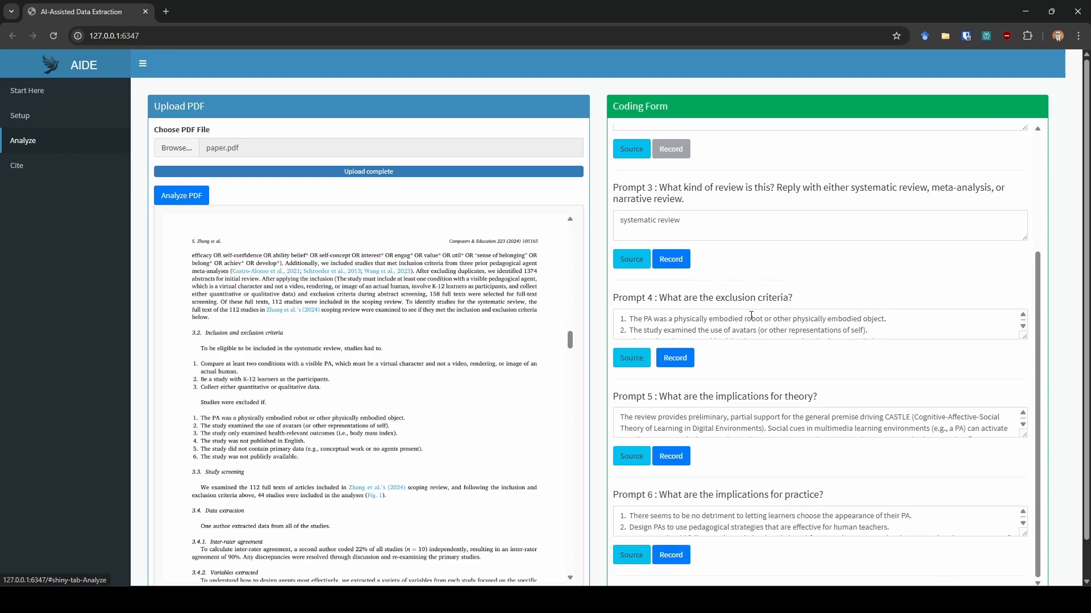
pyautogui.click(632, 359)
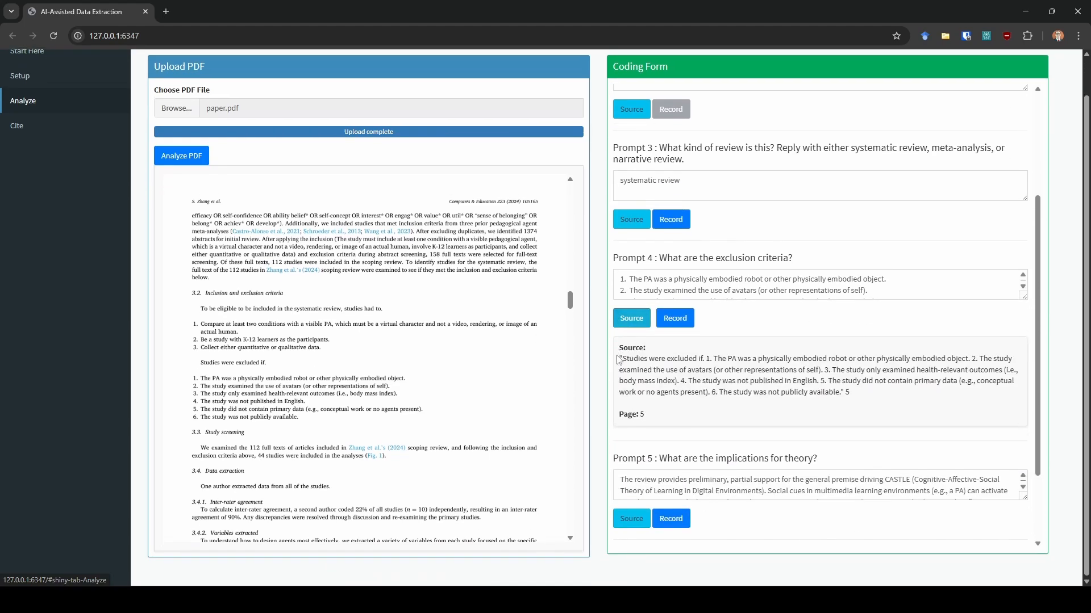